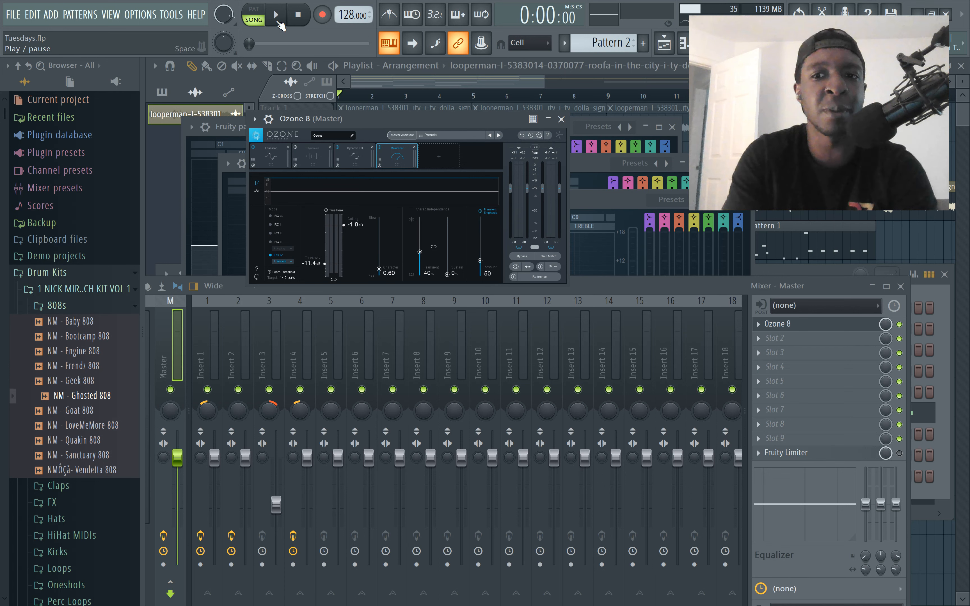
Play the song while watching the mixer with Insert 1 selected, move the channel rack window lower, and stop playback
{"action": "left_click", "coordinate": [213, 328]}
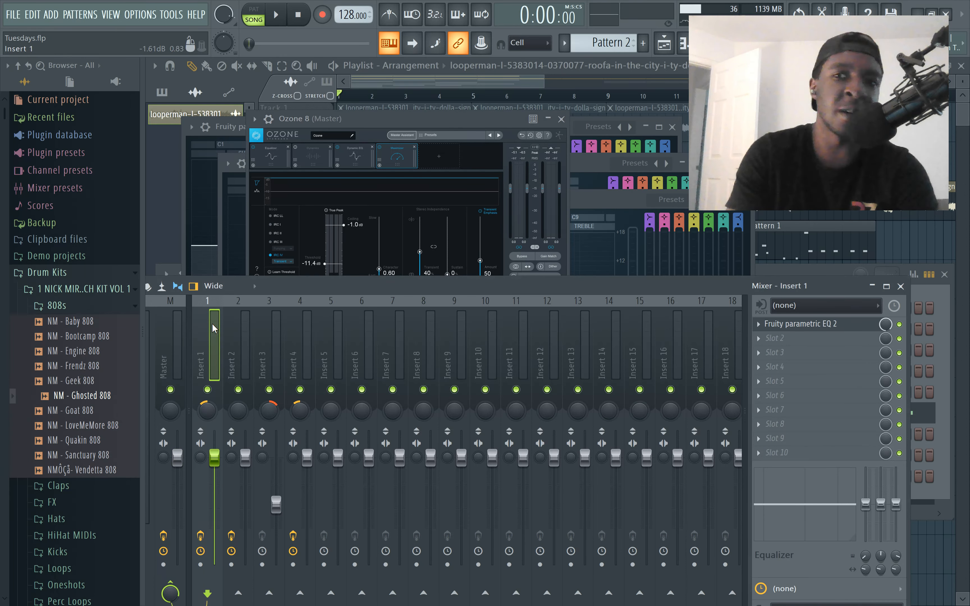
{"action": "left_click", "coordinate": [279, 17]}
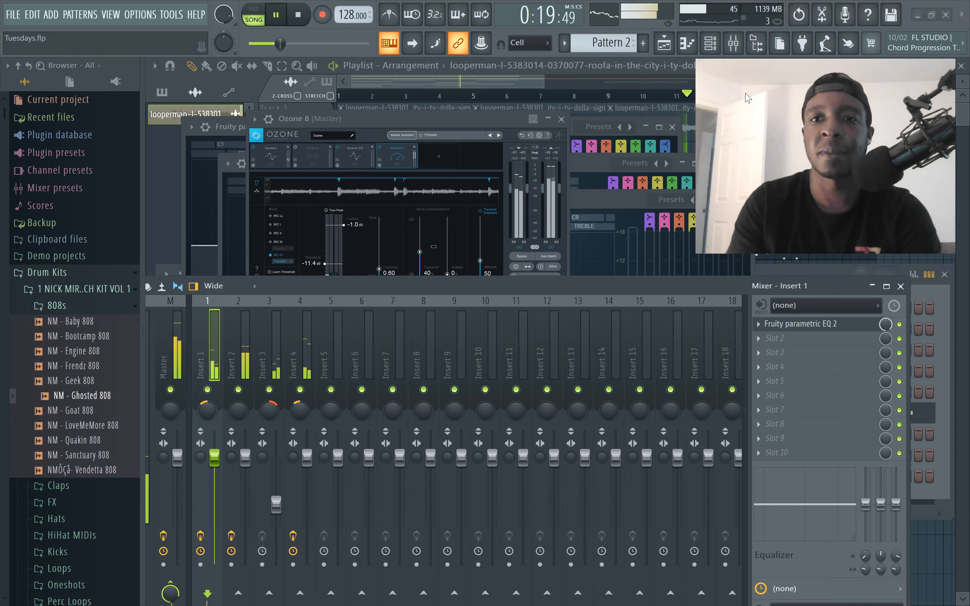
{"action": "left_click", "coordinate": [711, 45]}
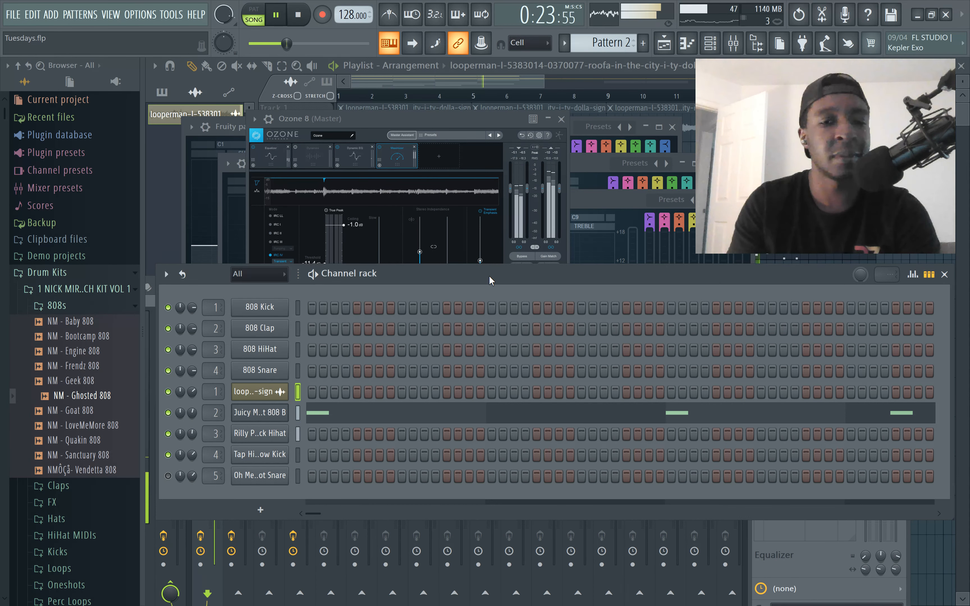
{"action": "left_click_drag", "start_coordinate": [489, 276], "coordinate": [486, 379]}
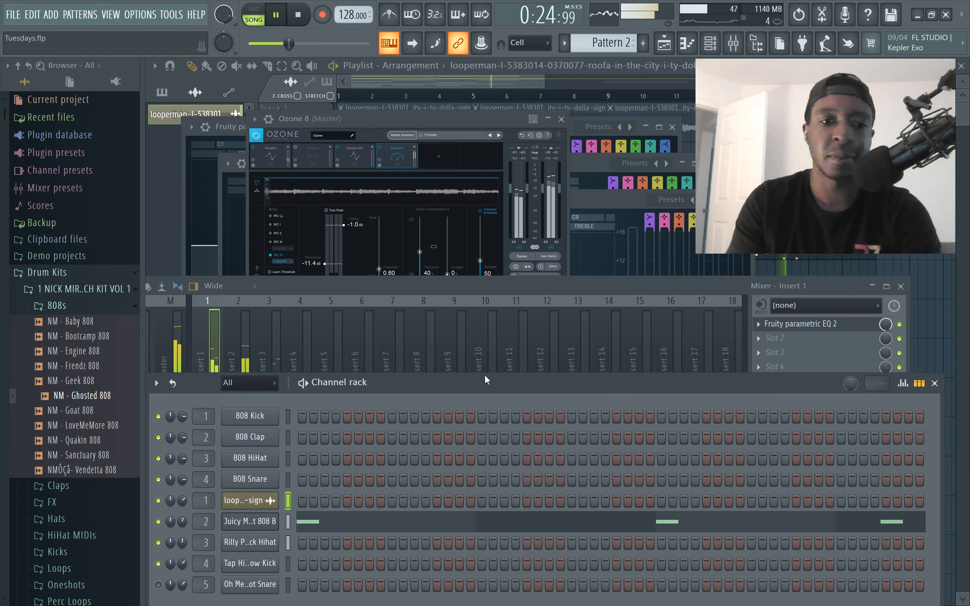
{"action": "left_click", "coordinate": [472, 289]}
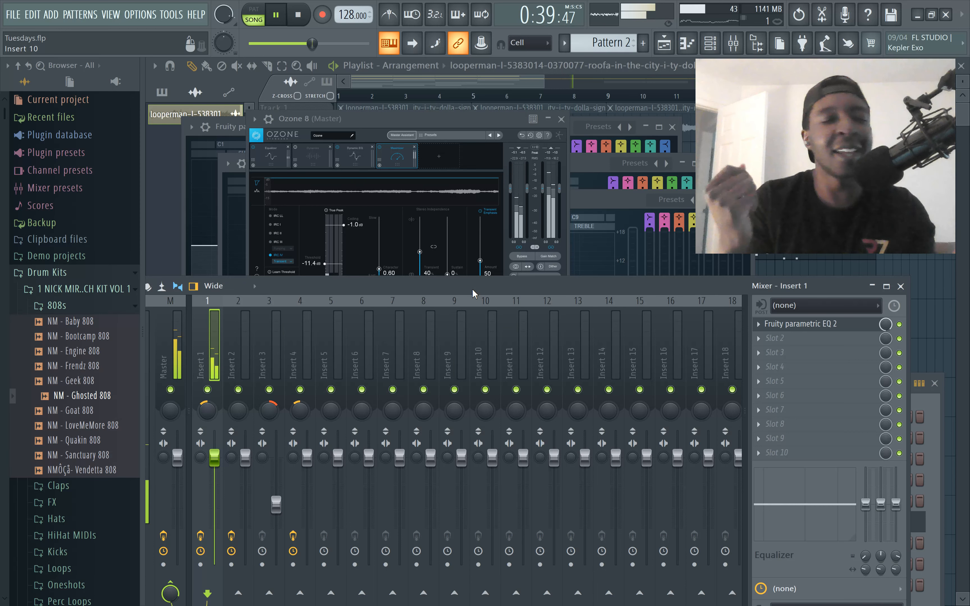
{"action": "left_click", "coordinate": [303, 18]}
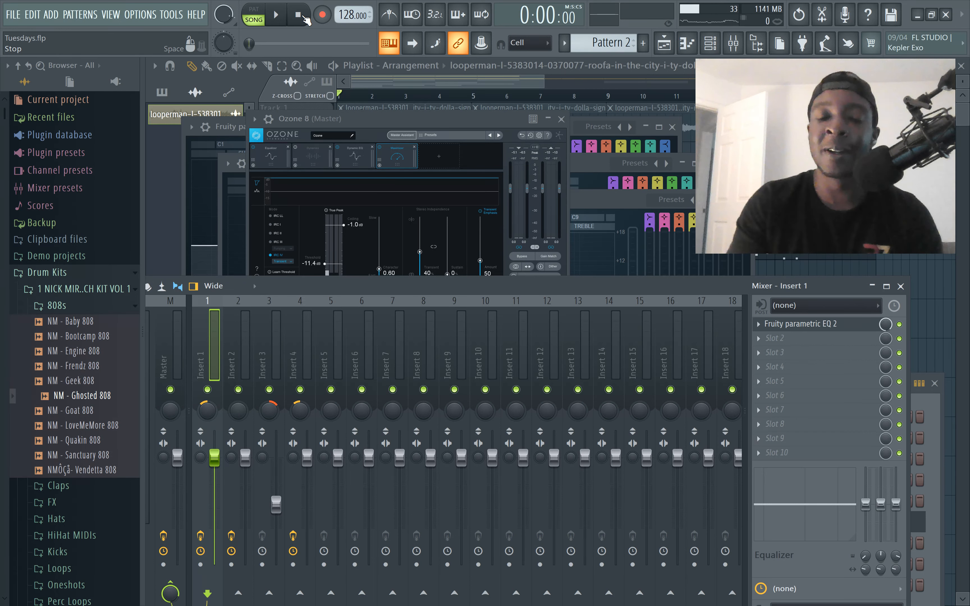
Open the Fruity parametric EQ 2 on mixer Insert 1 and play the song to view its spectrum
{"action": "left_click", "coordinate": [804, 325]}
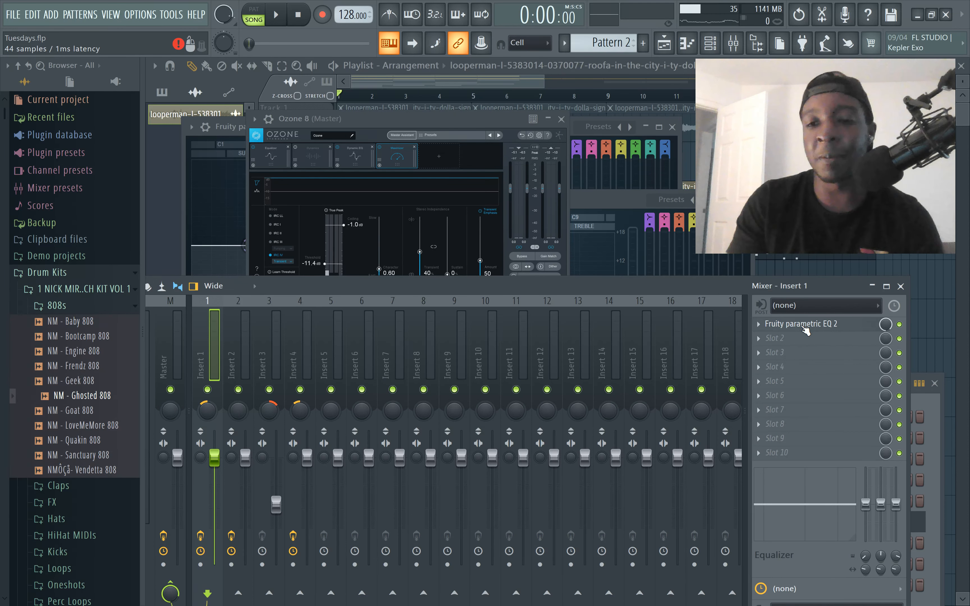
{"action": "left_click", "coordinate": [804, 327]}
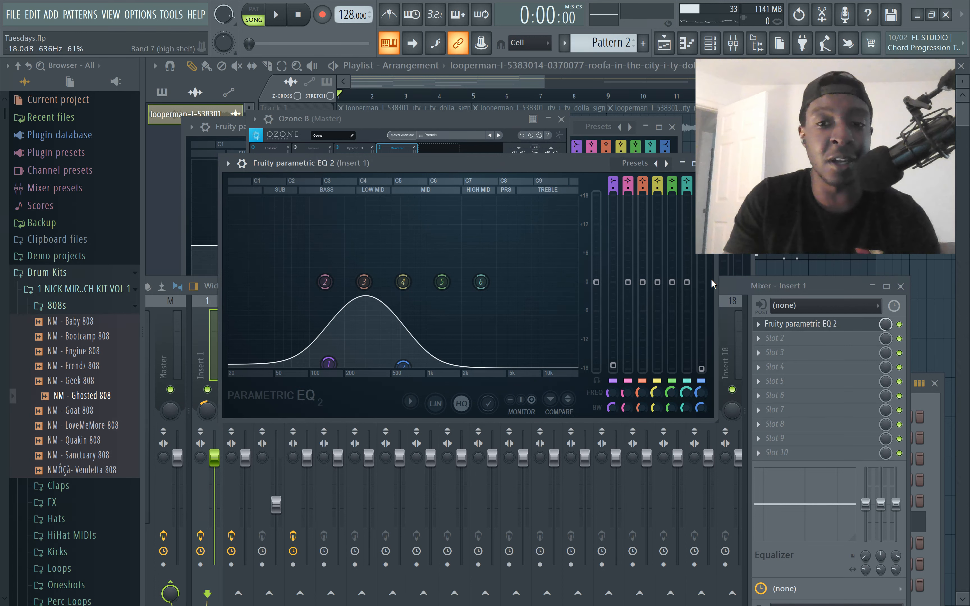
{"action": "key", "text": "space"}
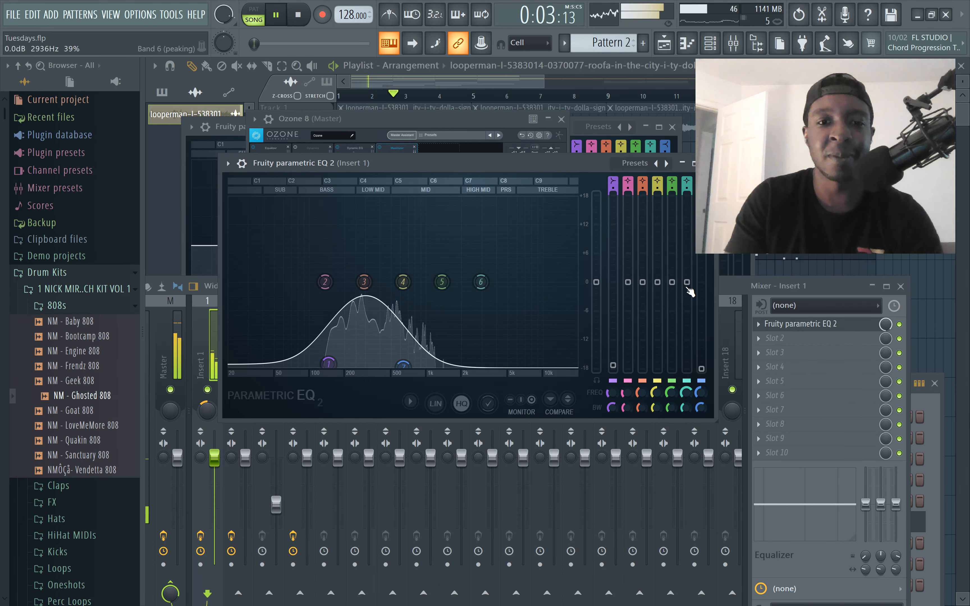
Select mixer Insert 2 and open its Fruity parametric EQ 2 while the song plays
{"action": "left_click", "coordinate": [730, 289]}
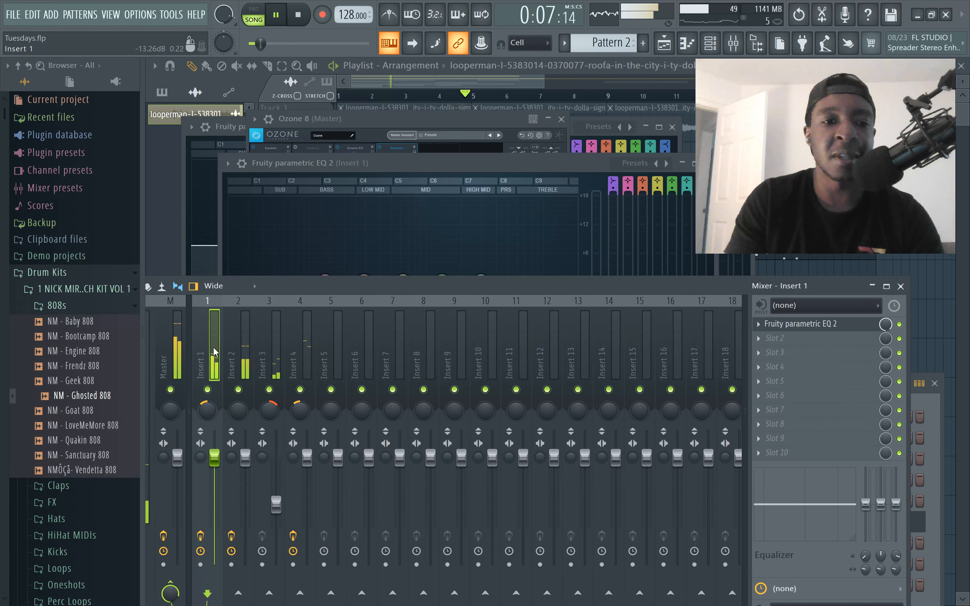
{"action": "left_click", "coordinate": [235, 347]}
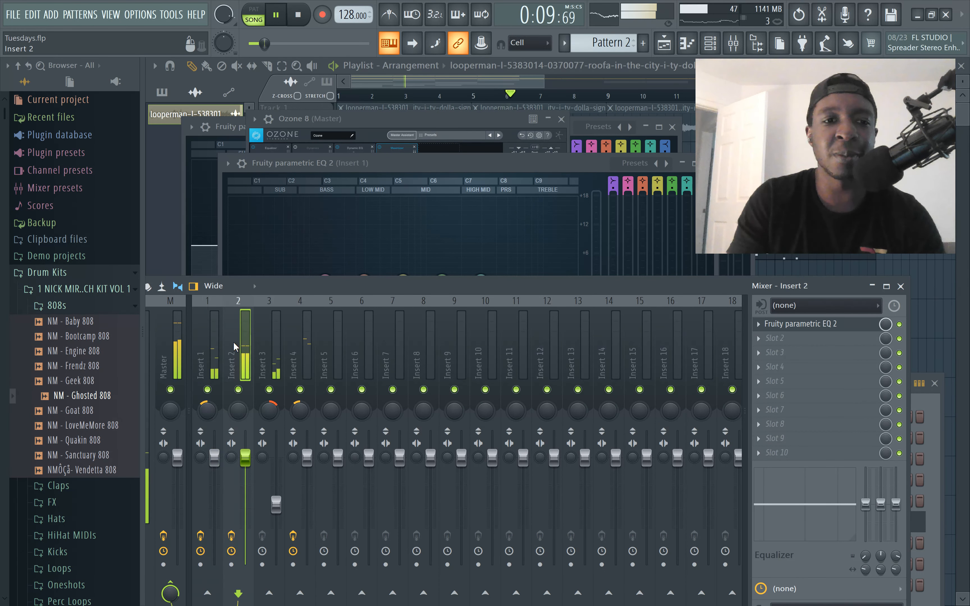
{"action": "left_click", "coordinate": [812, 327]}
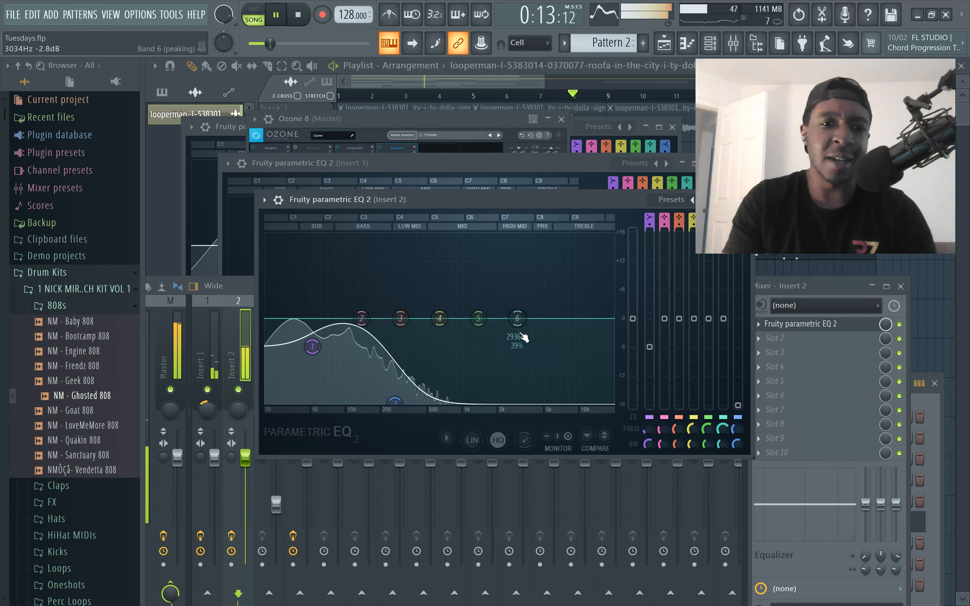
Stop the song, switch to Pattern 4 in pattern mode, and play it with the Juicy Mango Fat Short 808 B piano roll open
{"action": "left_click", "coordinate": [696, 44]}
{"action": "key", "text": "space"}
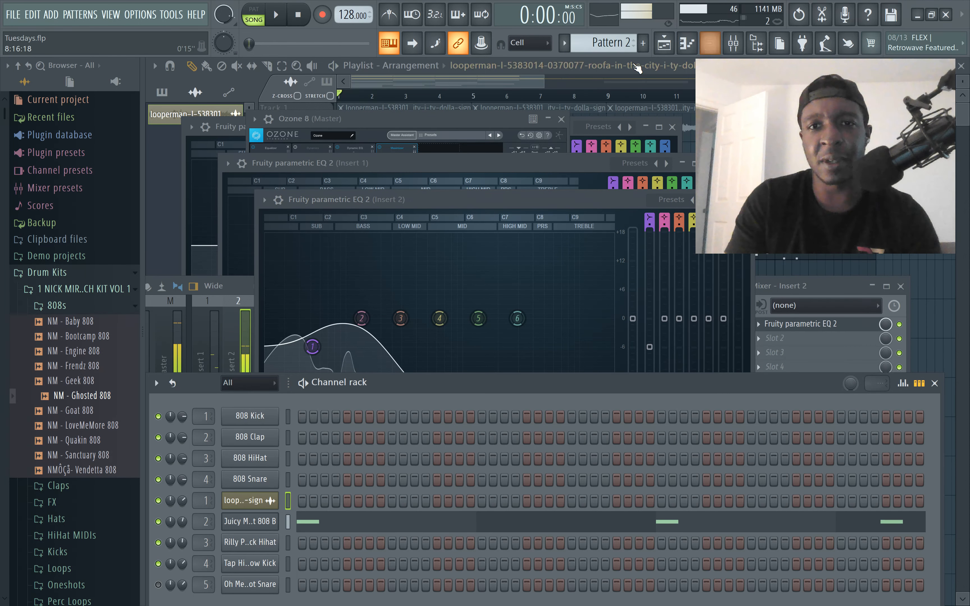
{"action": "left_click_drag", "start_coordinate": [615, 48], "coordinate": [615, 44]}
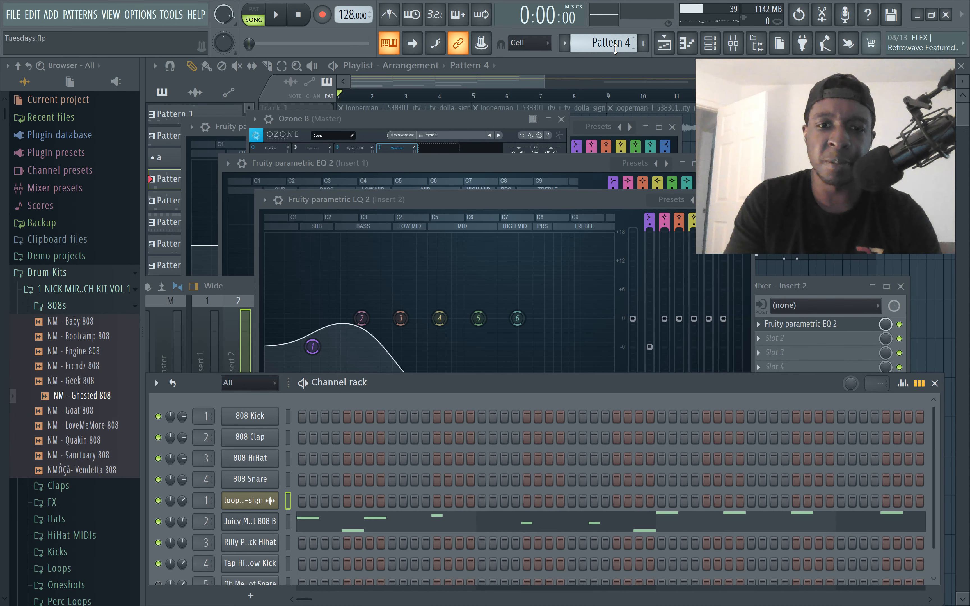
{"action": "left_click", "coordinate": [254, 15]}
{"action": "left_click", "coordinate": [423, 522]}
{"action": "key", "text": "space"}
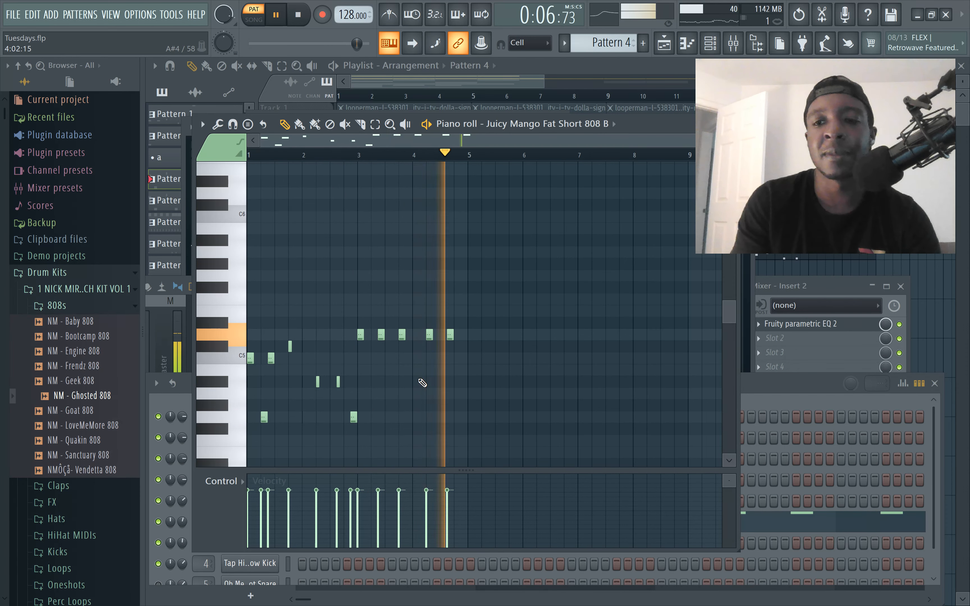
Open Insert 2's Fruity parametric EQ 2 and arrange its window above the 808 piano roll so both are accessible
{"action": "left_click", "coordinate": [841, 289]}
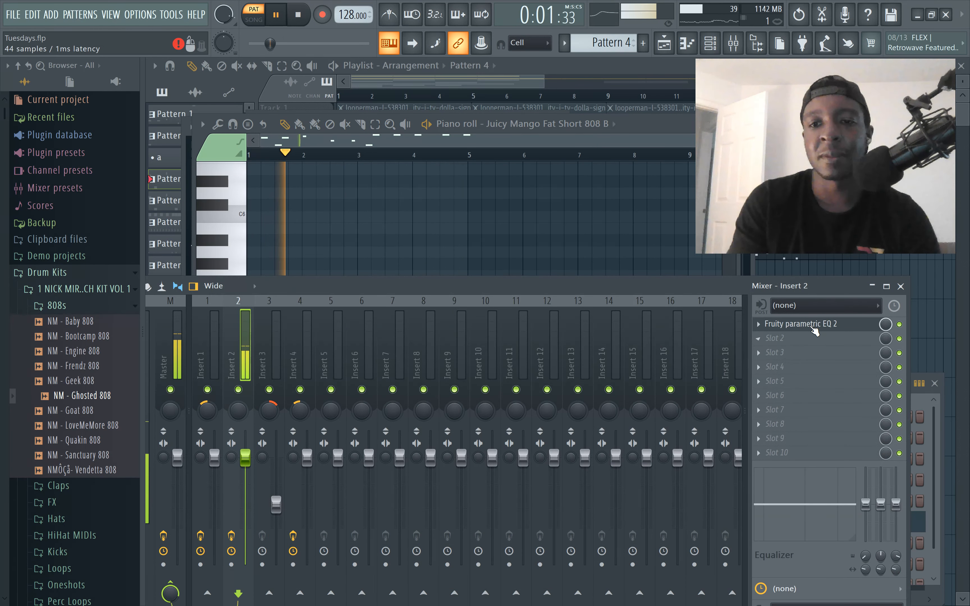
{"action": "left_click", "coordinate": [814, 326]}
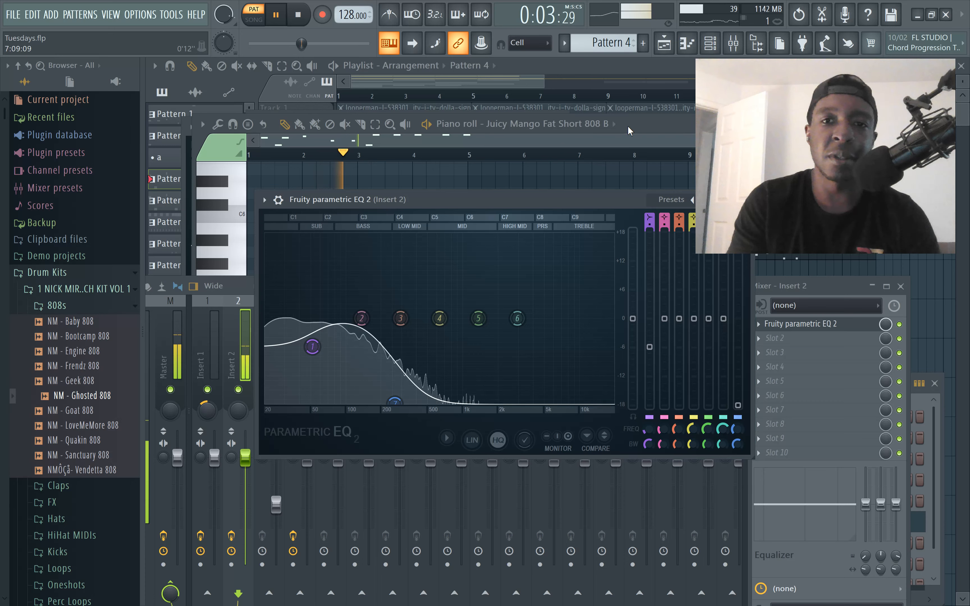
{"action": "left_click", "coordinate": [655, 133]}
{"action": "left_click_drag", "start_coordinate": [656, 133], "coordinate": [837, 386]}
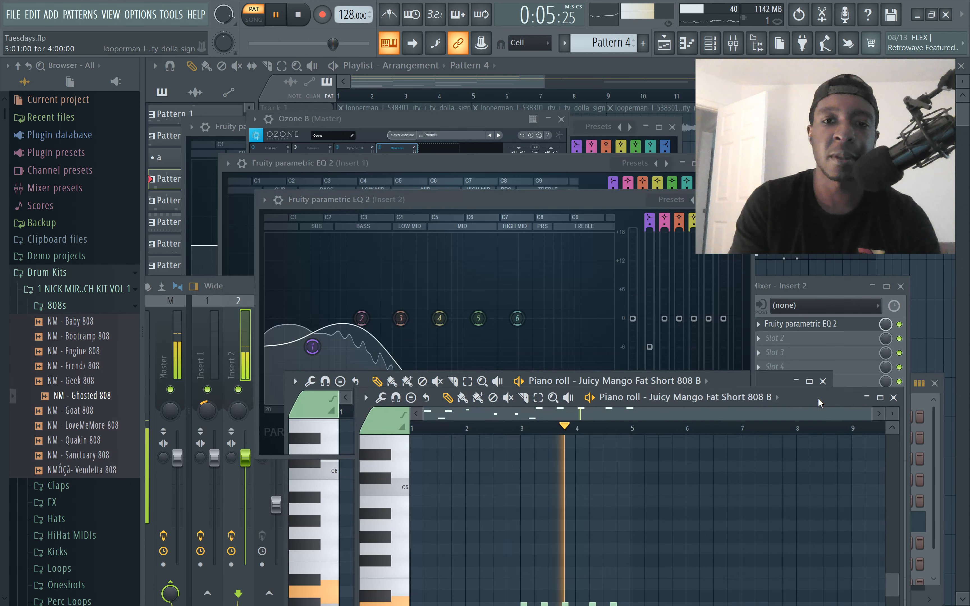
{"action": "left_click_drag", "start_coordinate": [593, 210], "coordinate": [513, 90]}
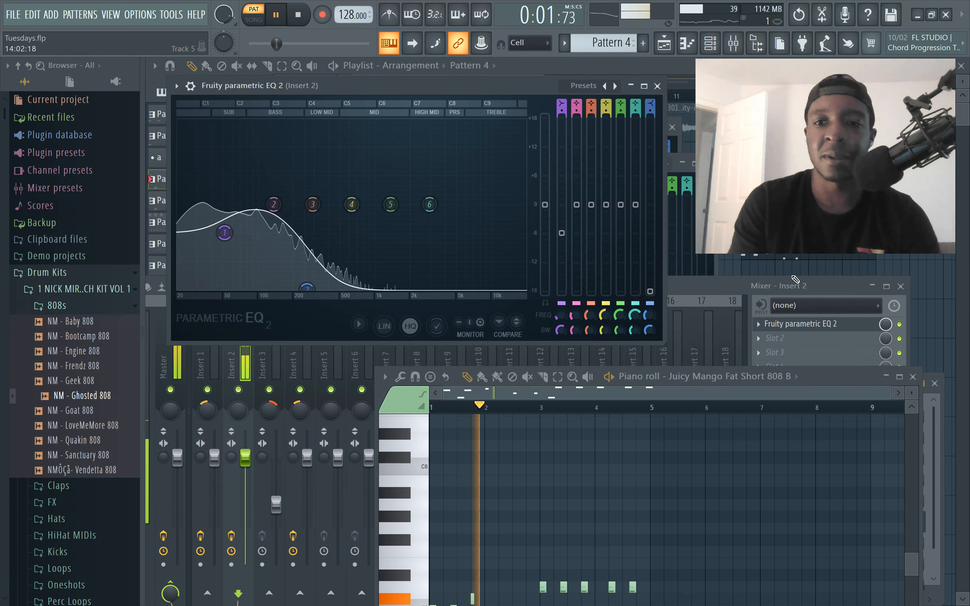
Bypass Insert 2's Fruity parametric EQ 2 to compare the 808 without it, stop playback, and re-enable the effect
{"action": "left_click", "coordinate": [900, 325]}
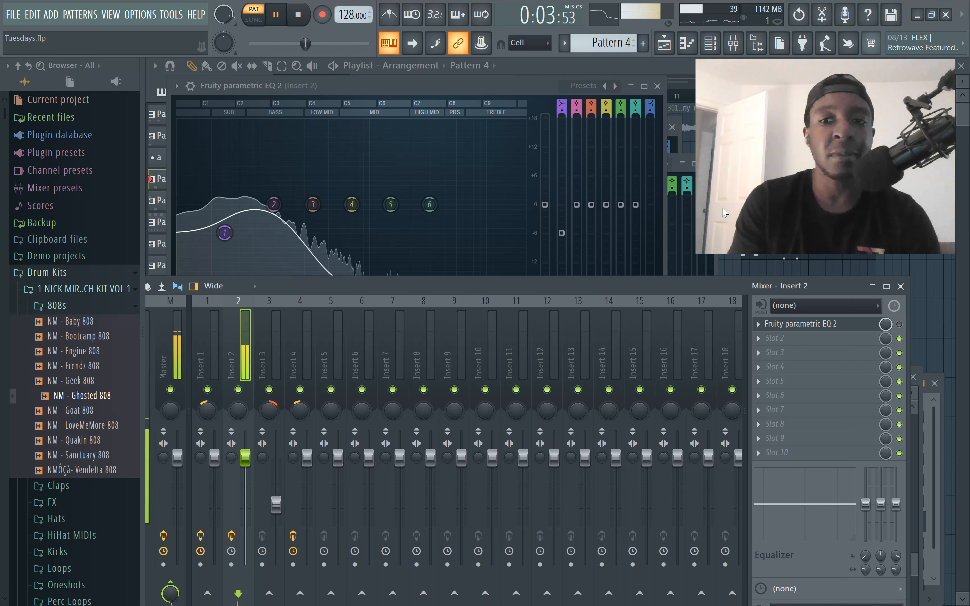
{"action": "left_click", "coordinate": [546, 87]}
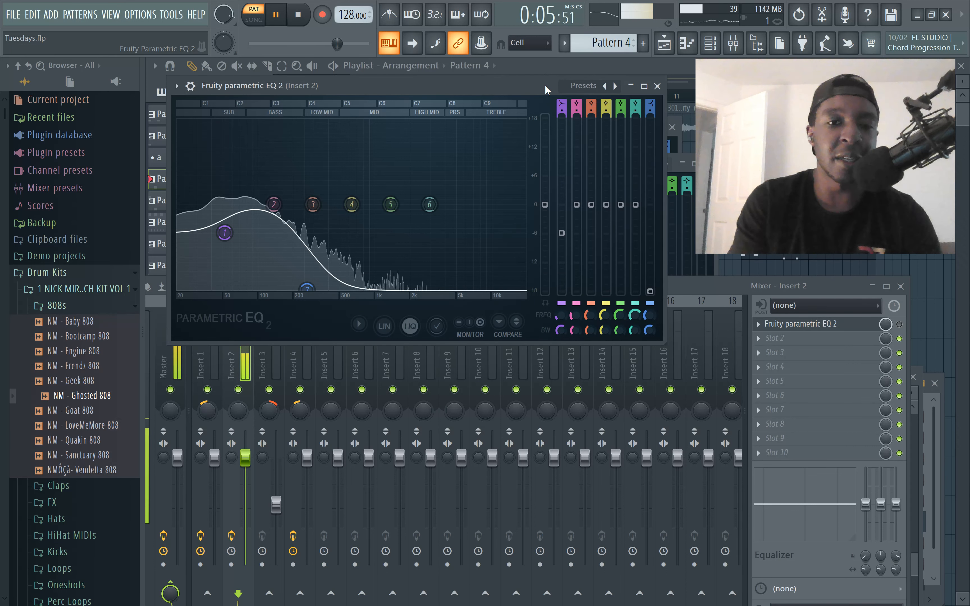
{"action": "left_click", "coordinate": [810, 326]}
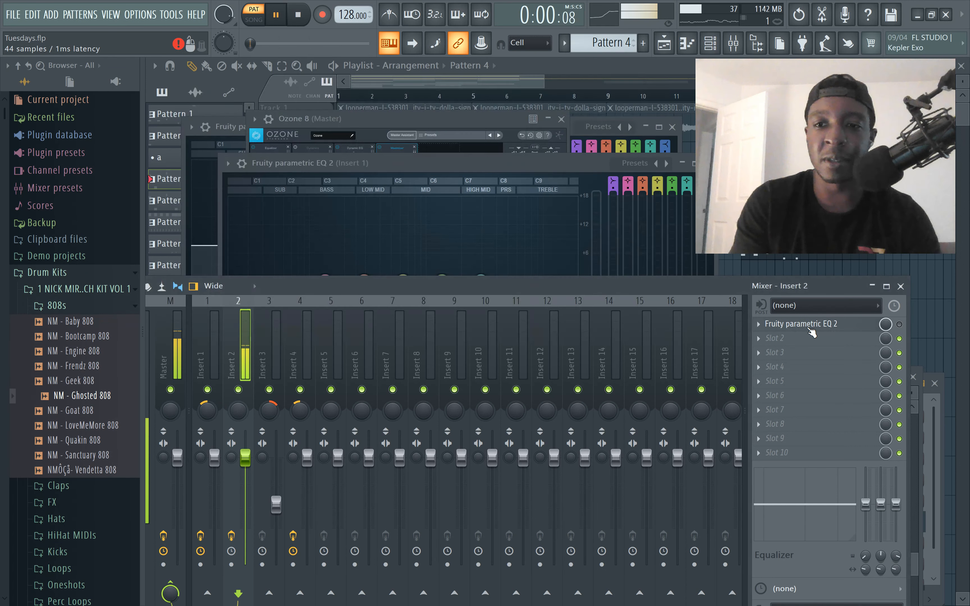
{"action": "left_click", "coordinate": [810, 326]}
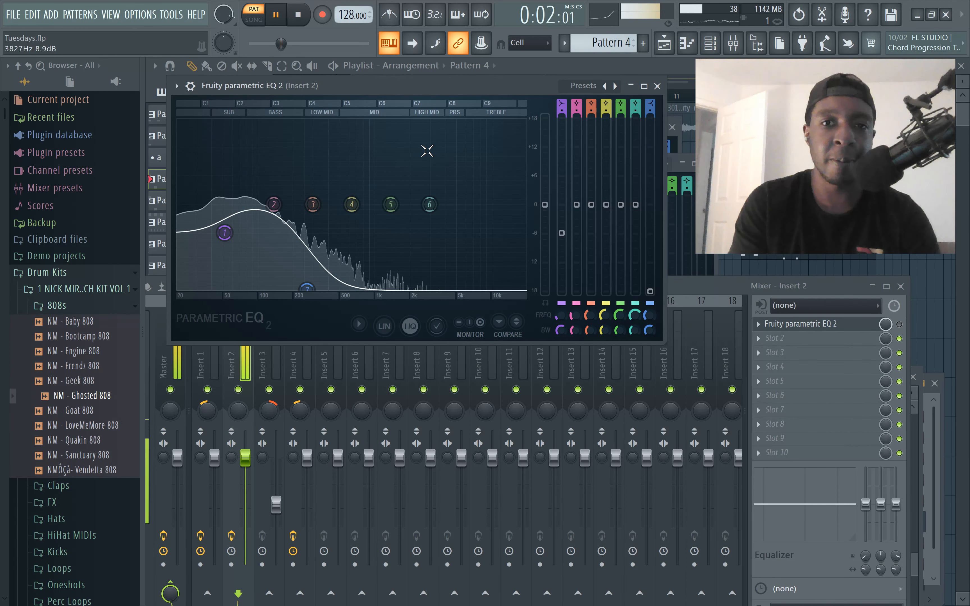
{"action": "key", "text": "space"}
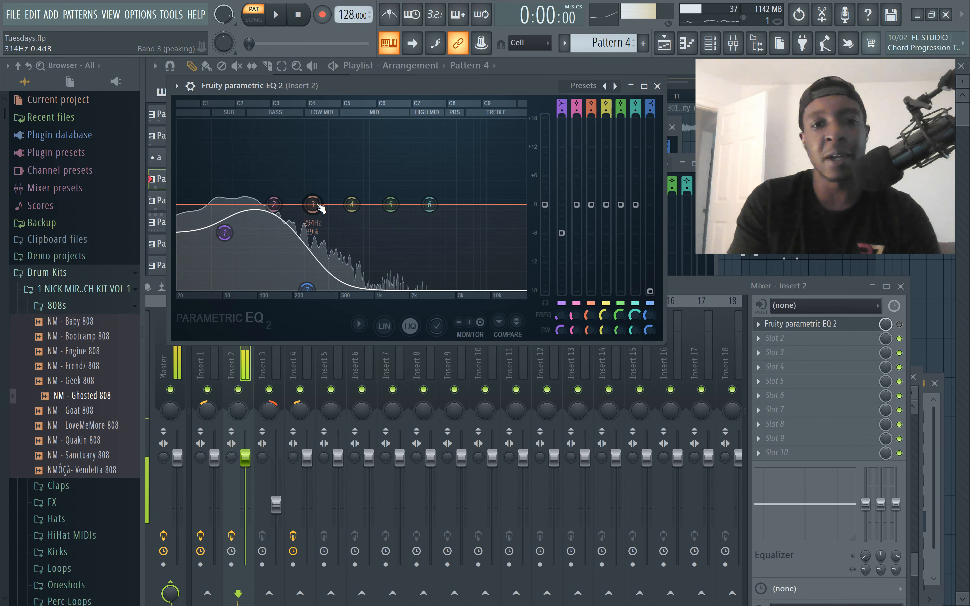
{"action": "left_click", "coordinate": [900, 324]}
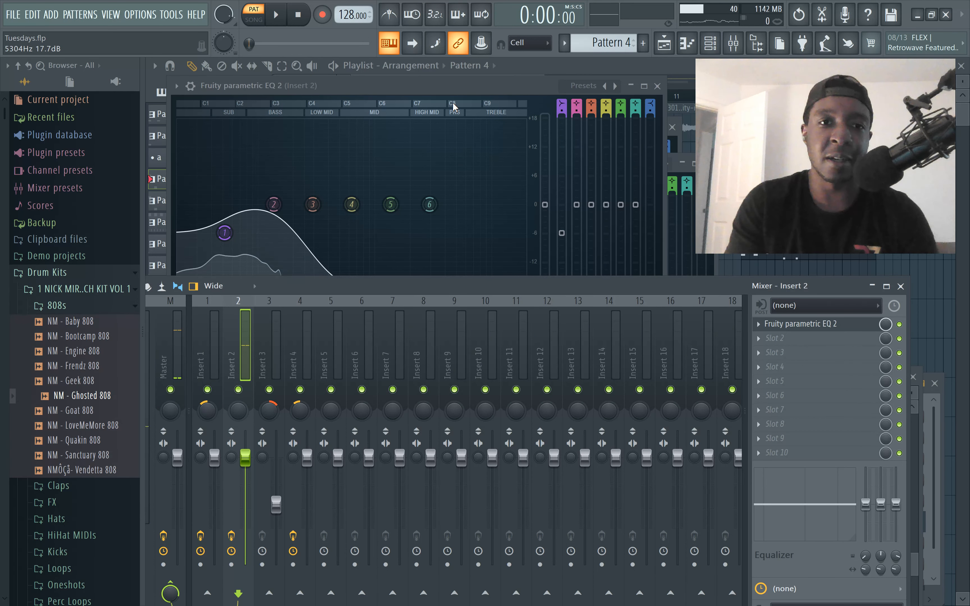
Boost the low shelf of Insert 2's built-in mixer equalizer to 18 dB and audition Pattern 4, pausing when done
{"action": "left_click", "coordinate": [447, 88]}
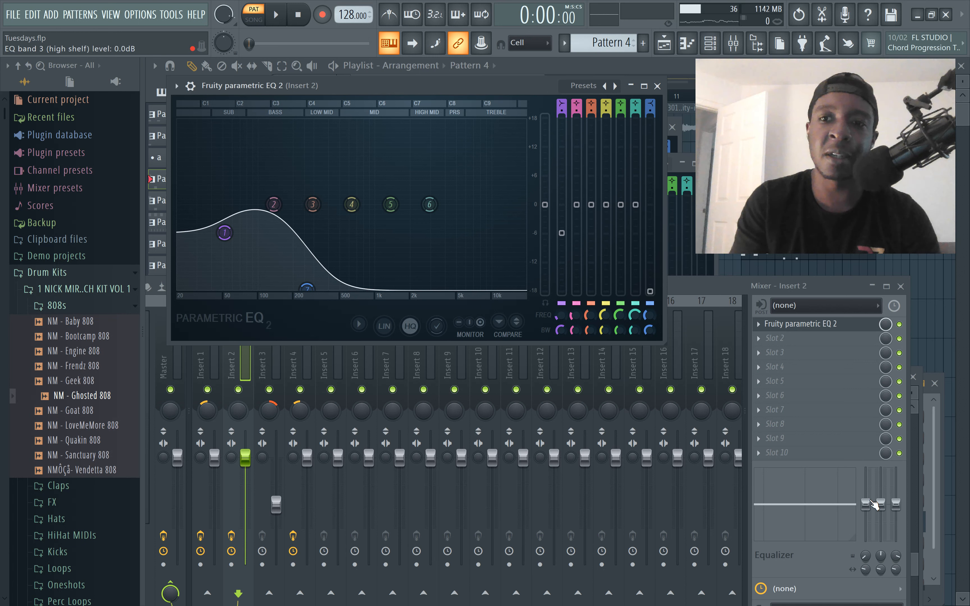
{"action": "left_click_drag", "start_coordinate": [897, 507], "coordinate": [866, 467]}
{"action": "key", "text": "space"}
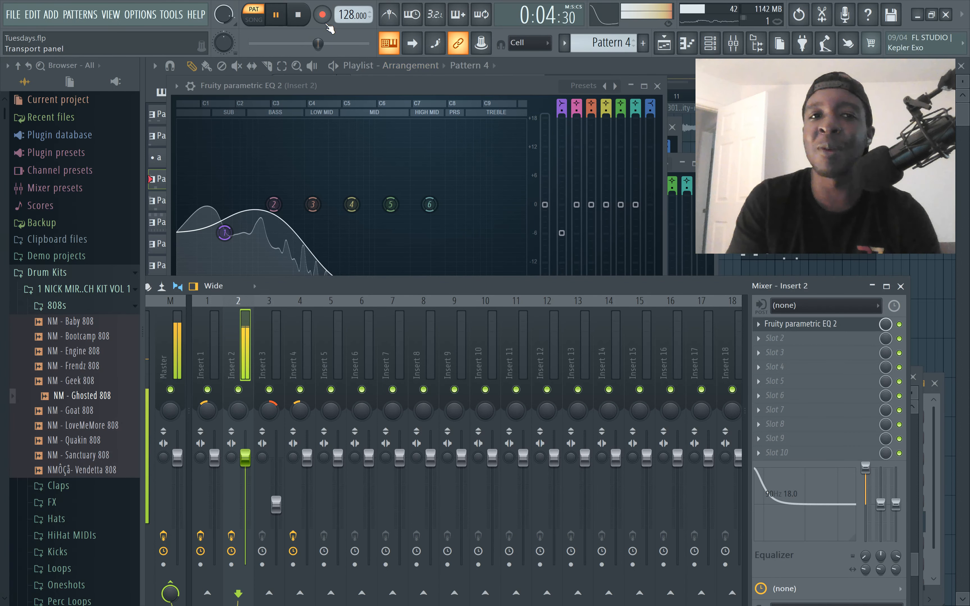
{"action": "left_click", "coordinate": [277, 22]}
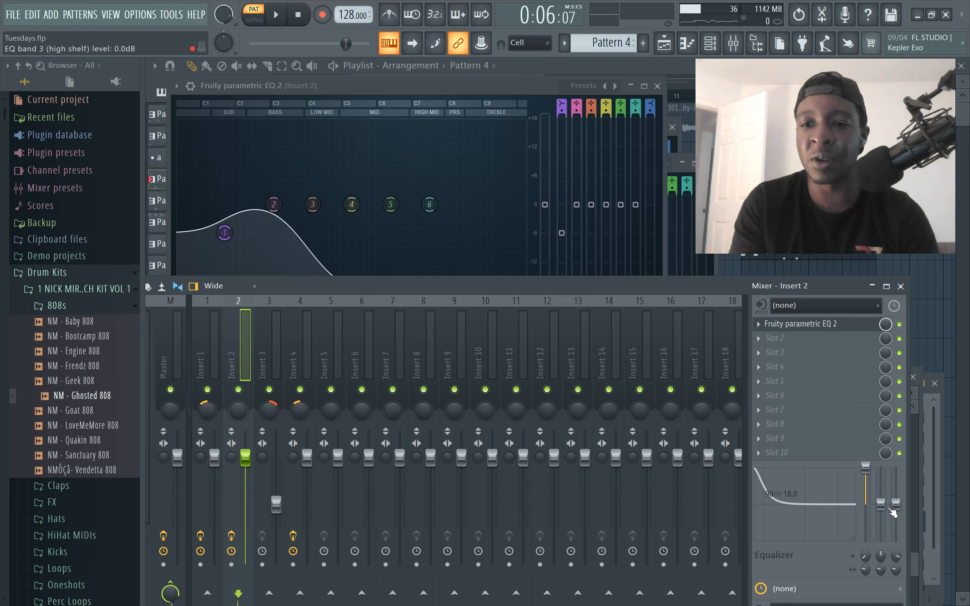
Reopen Insert 2's Fruity parametric EQ 2, switch to song mode, and start playback
{"action": "left_click", "coordinate": [527, 93]}
{"action": "left_click", "coordinate": [796, 324]}
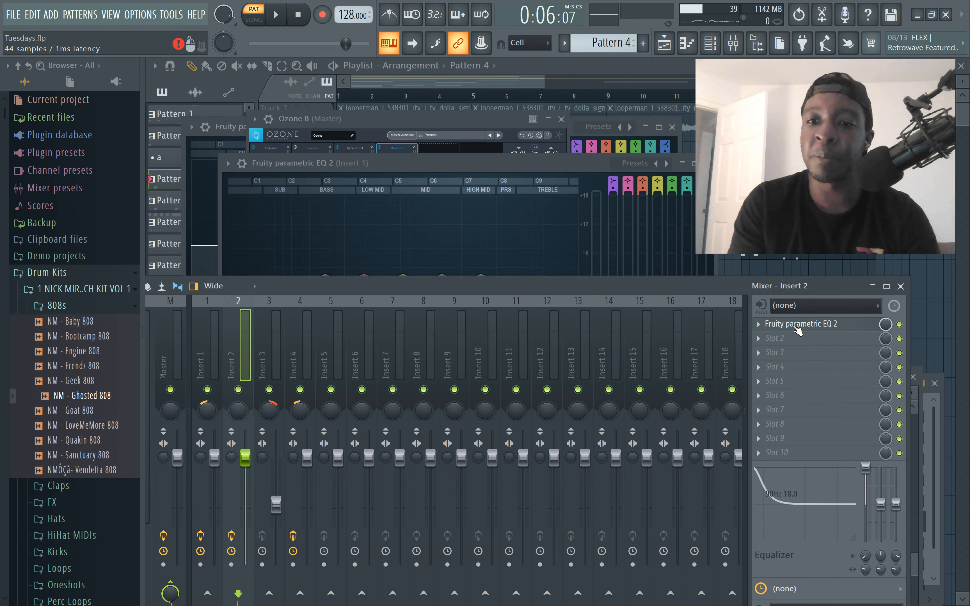
{"action": "left_click", "coordinate": [796, 324]}
{"action": "key", "text": "l"}
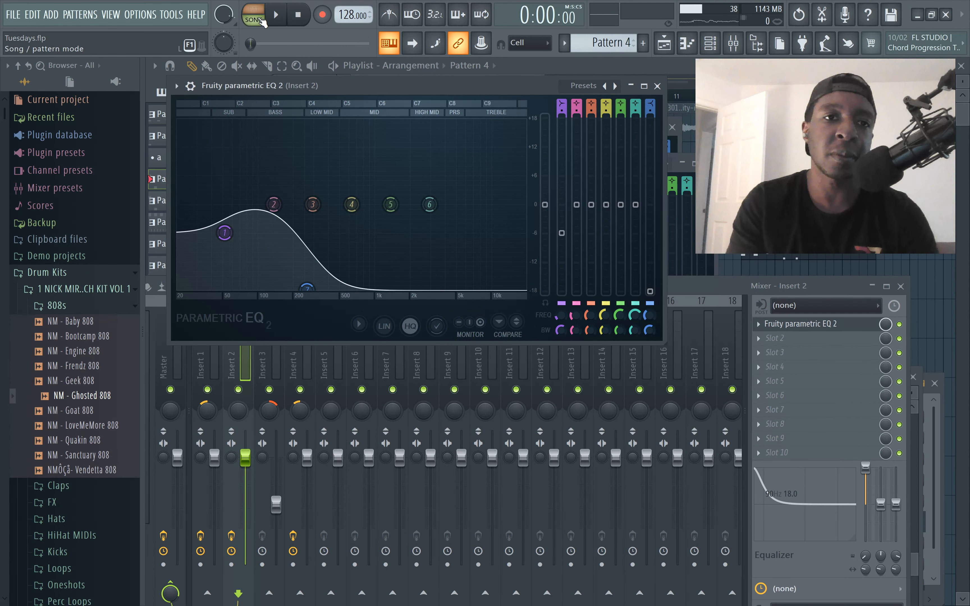
{"action": "left_click", "coordinate": [281, 21]}
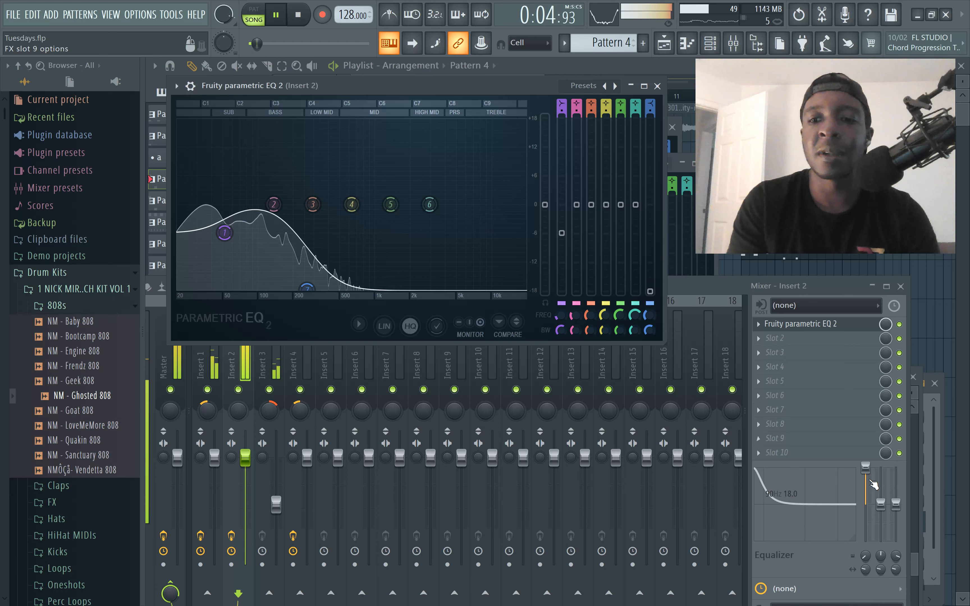
Compare the 808 by flattening Insert 2's built-in low shelf and raising it back to 18 dB during playback
{"action": "left_click", "coordinate": [866, 467]}
{"action": "left_click_drag", "start_coordinate": [866, 467], "coordinate": [866, 504]}
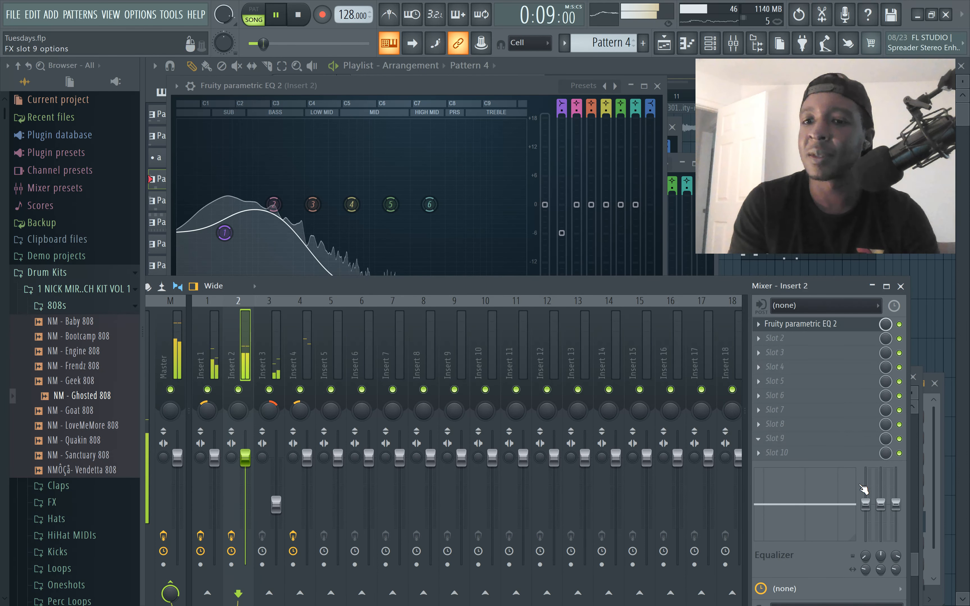
{"action": "left_click_drag", "start_coordinate": [866, 504], "coordinate": [866, 468]}
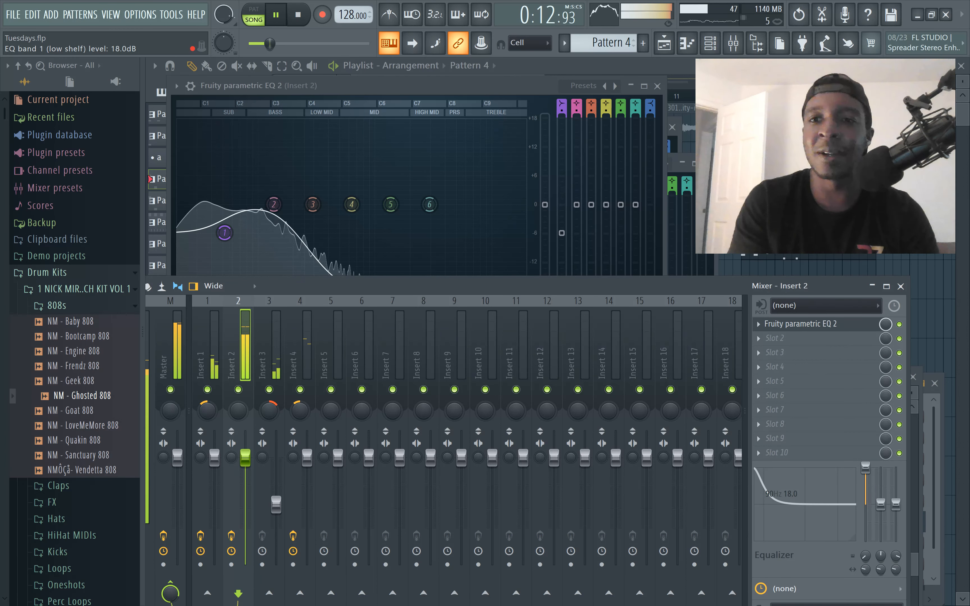
Set the low shelf level of Insert 2's built-in mixer equalizer to 10.6 dB
{"action": "left_click_drag", "start_coordinate": [866, 467], "coordinate": [871, 478]}
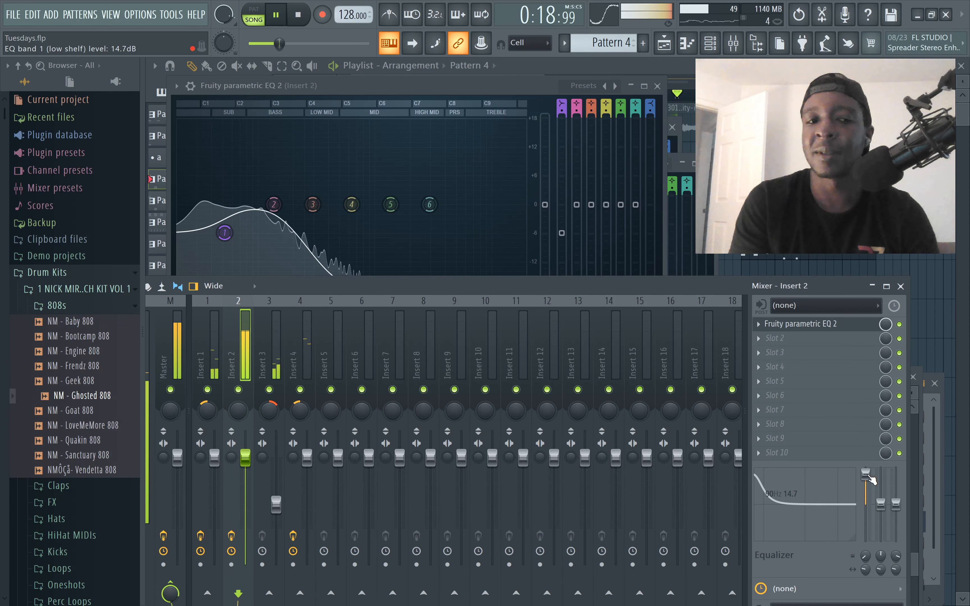
{"action": "left_click_drag", "start_coordinate": [870, 478], "coordinate": [868, 484]}
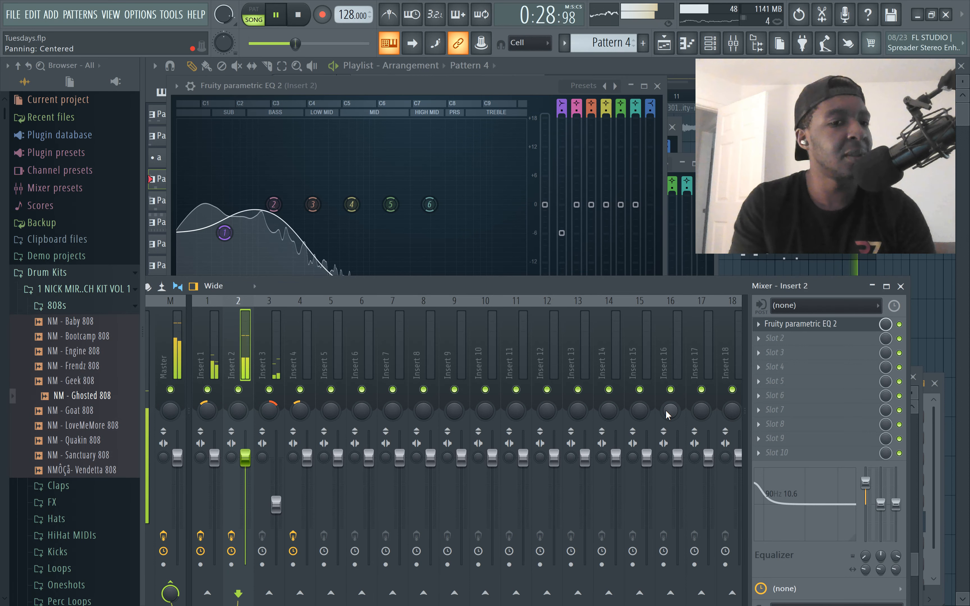
Load Fruity Parametric EQ 2 into the first effect slot of Insert 3 and play the song
{"action": "left_click", "coordinate": [276, 358]}
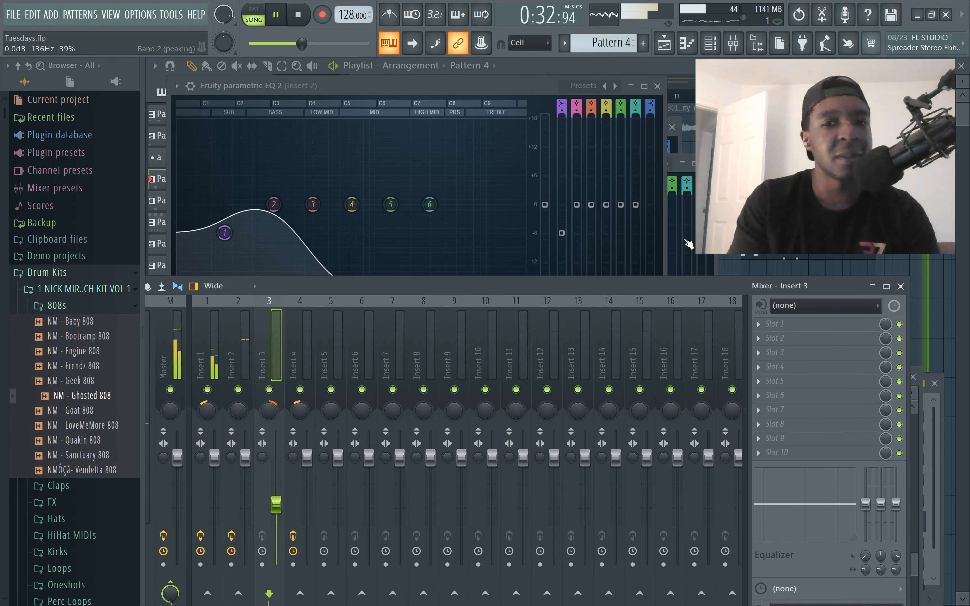
{"action": "left_click", "coordinate": [792, 306]}
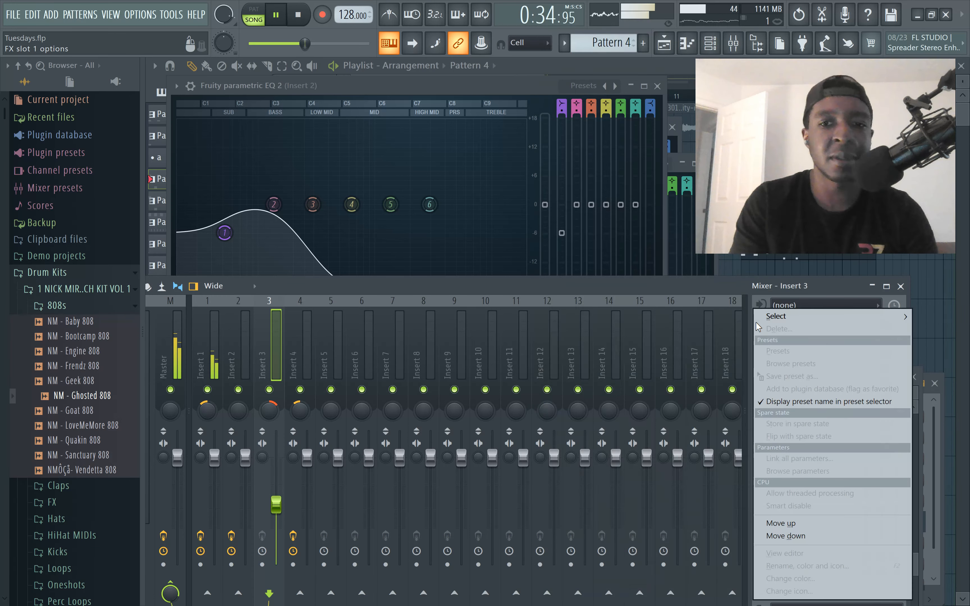
{"action": "mouse_move", "coordinate": [797, 315]}
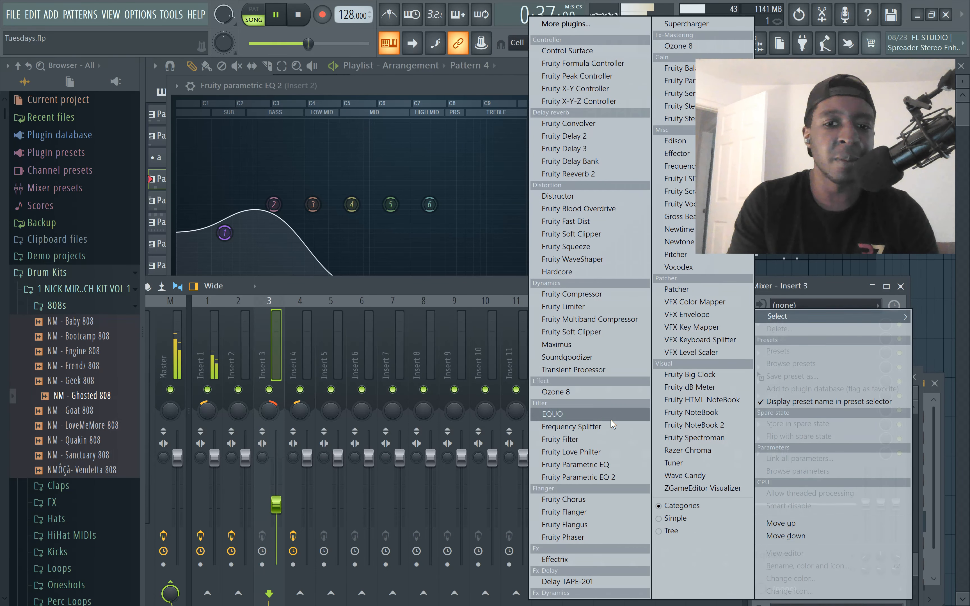
{"action": "left_click", "coordinate": [614, 478]}
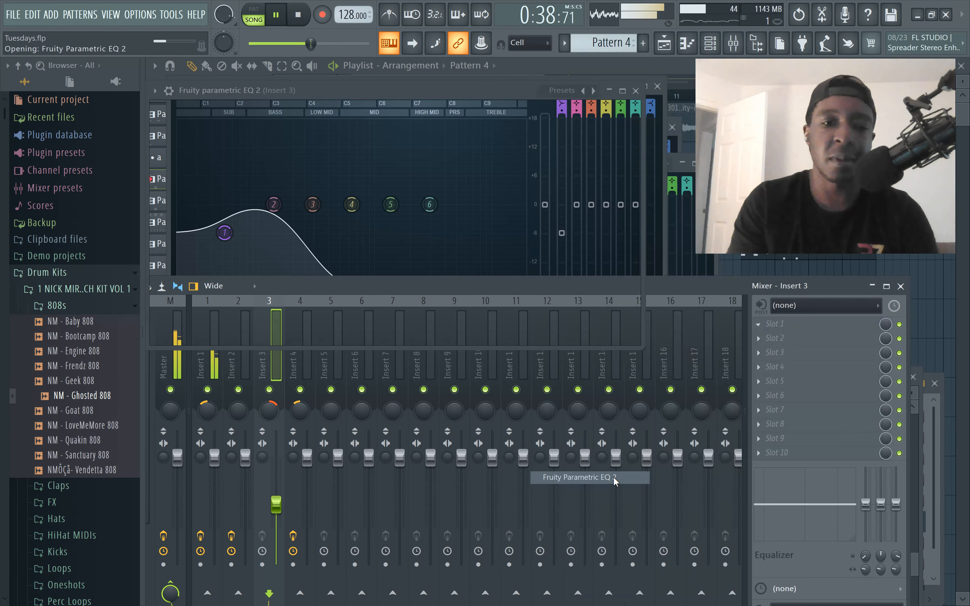
{"action": "key", "text": "space"}
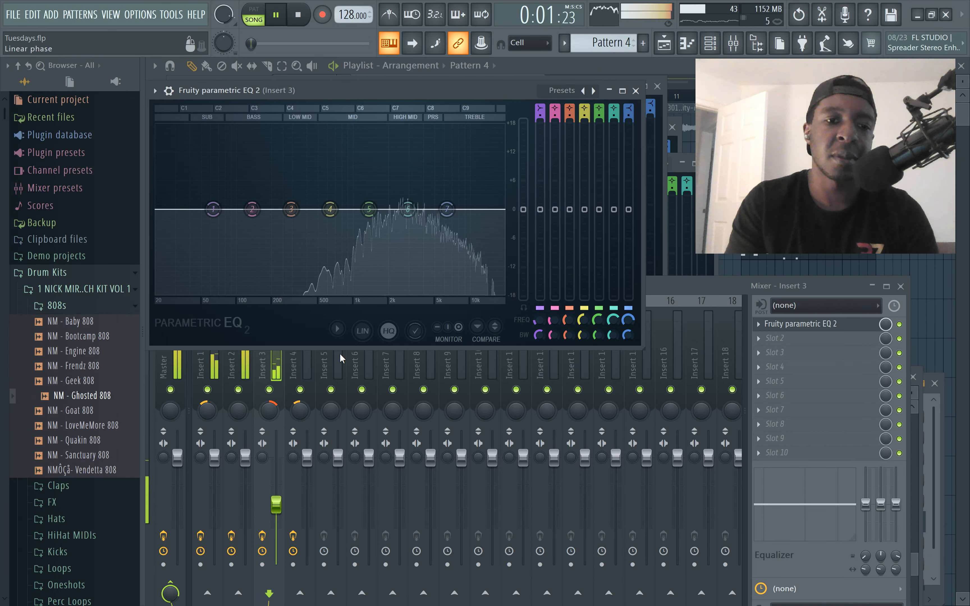
Pull the band 7 high shelf of Insert 3's Fruity parametric EQ 2 down to about -18 dB at about 2.3 kHz
{"action": "left_click", "coordinate": [280, 367]}
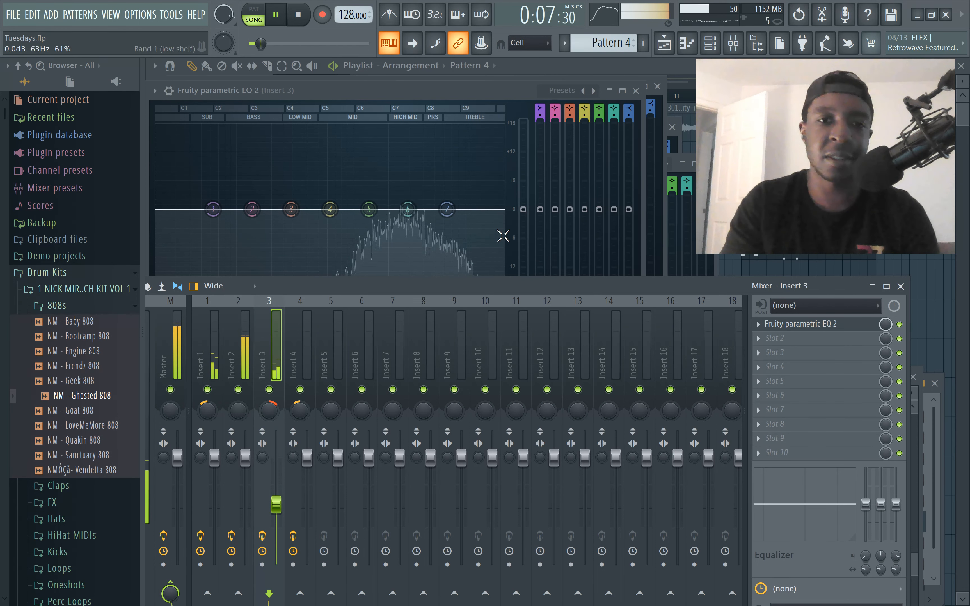
{"action": "left_click", "coordinate": [452, 215]}
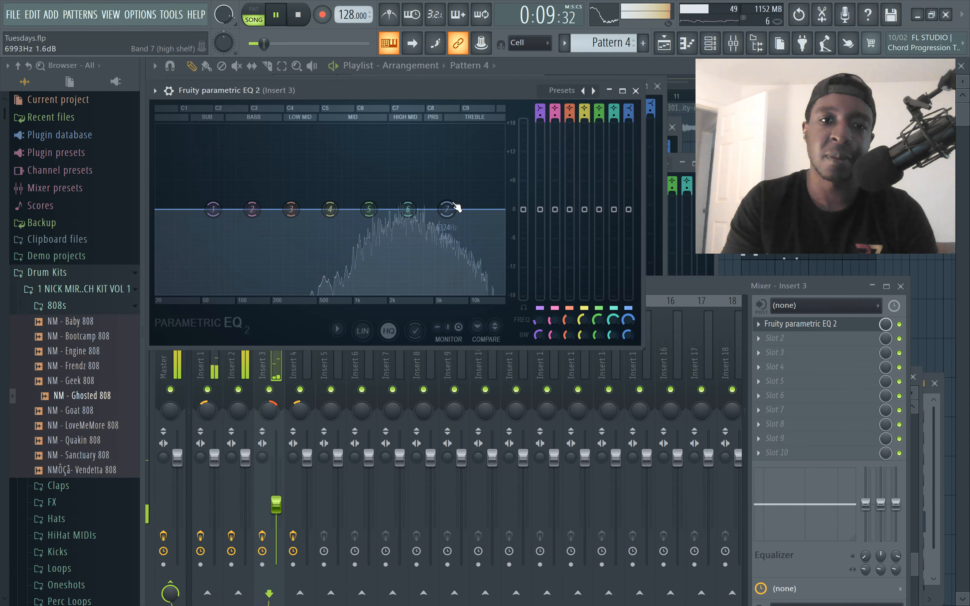
{"action": "left_click_drag", "start_coordinate": [453, 207], "coordinate": [397, 292]}
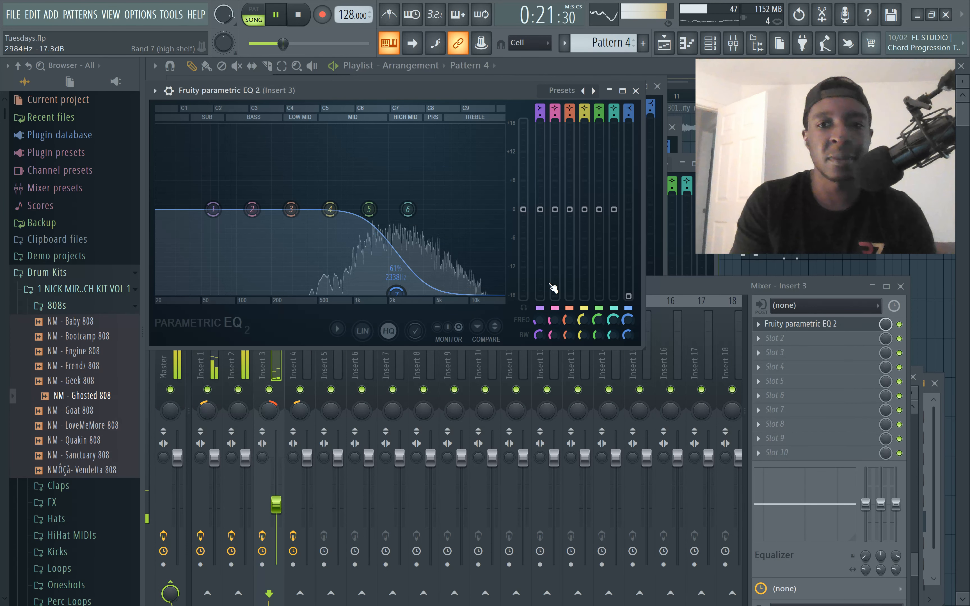
Stop playback, select the Master track in the mixer and open its Ozone 8 effect
{"action": "left_click", "coordinate": [674, 288]}
{"action": "left_click_drag", "start_coordinate": [674, 283], "coordinate": [725, 251]}
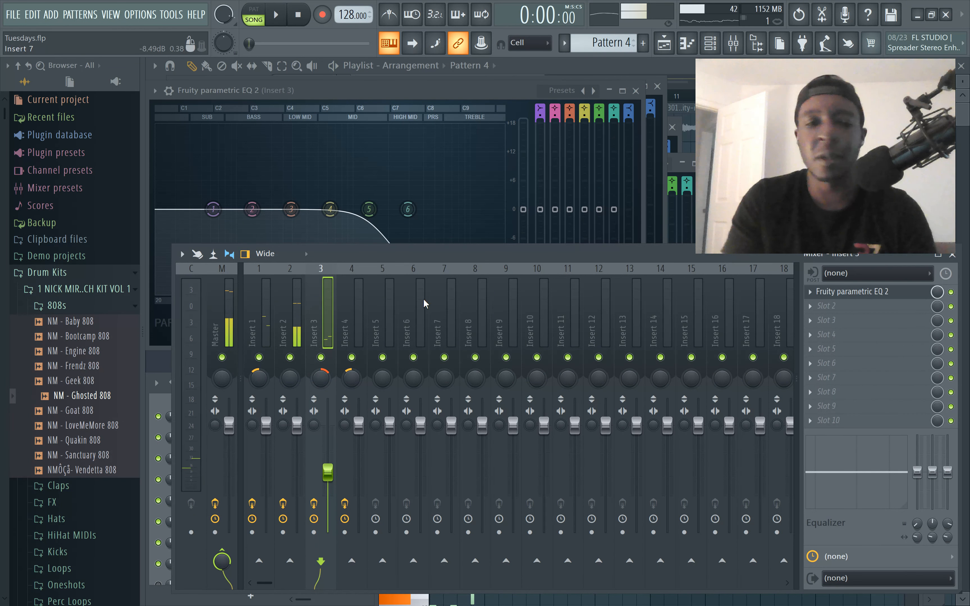
{"action": "key", "text": "space"}
{"action": "left_click", "coordinate": [226, 312]}
{"action": "left_click", "coordinate": [951, 292]}
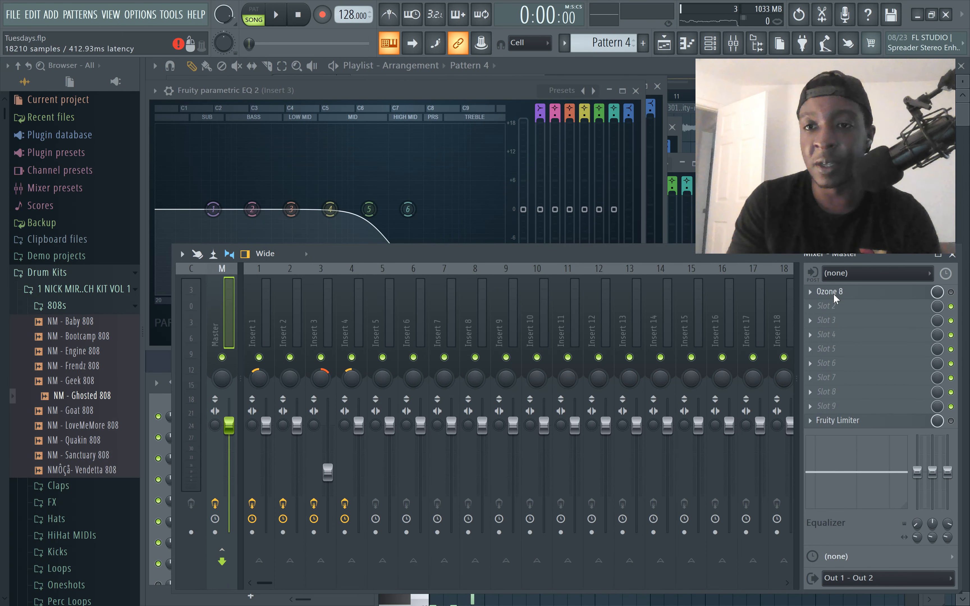
{"action": "left_click", "coordinate": [909, 310]}
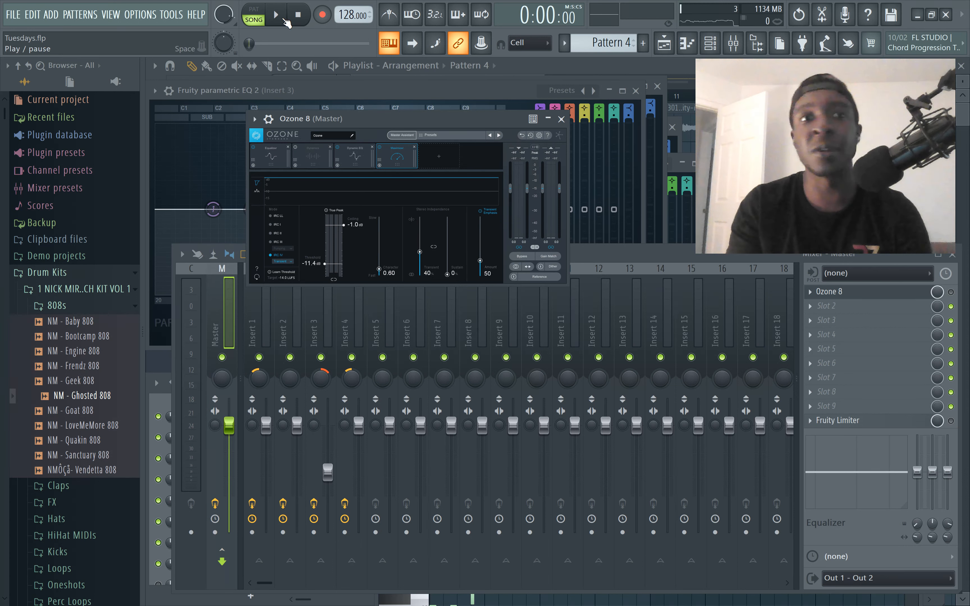
Start playback and enable Ozone 8 and Fruity Limiter on the Master track
{"action": "left_click", "coordinate": [286, 20]}
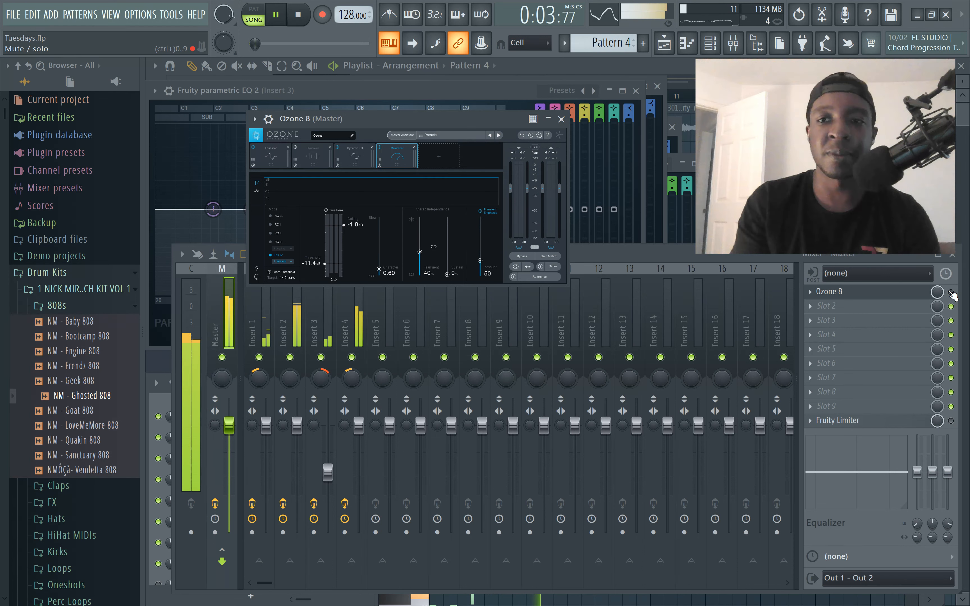
{"action": "left_click", "coordinate": [951, 292]}
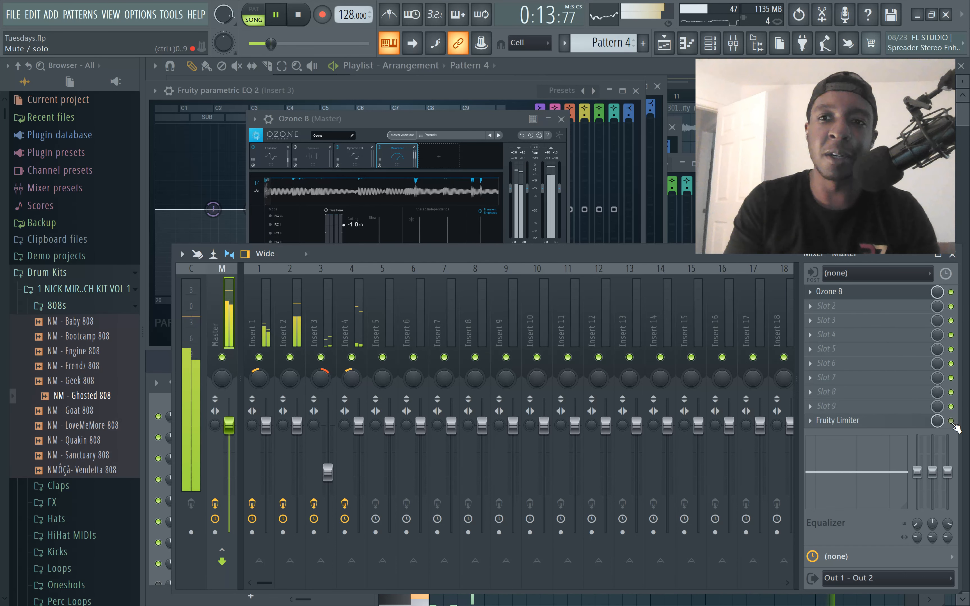
{"action": "left_click", "coordinate": [951, 421]}
Open the Master track's Fruity Limiter and try out lower limiter ceiling levels during playback
{"action": "left_click", "coordinate": [862, 428]}
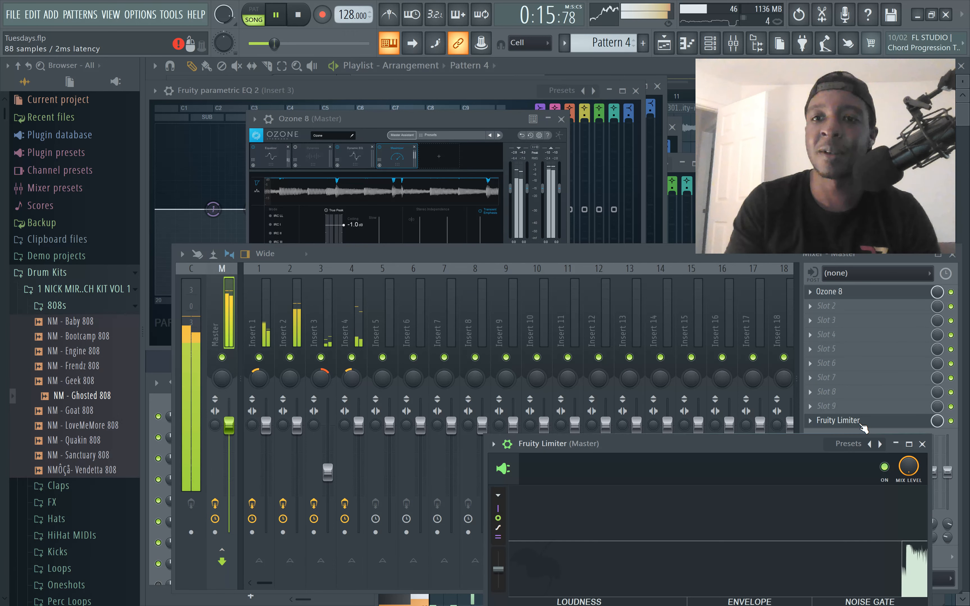
{"action": "left_click_drag", "start_coordinate": [788, 426], "coordinate": [528, 120]}
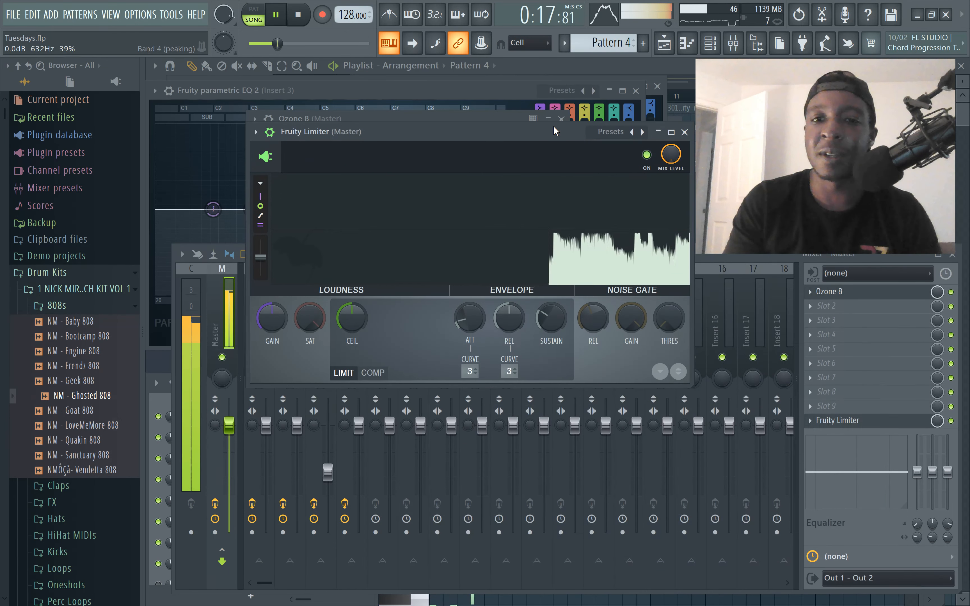
{"action": "left_click_drag", "start_coordinate": [352, 318], "coordinate": [352, 356]}
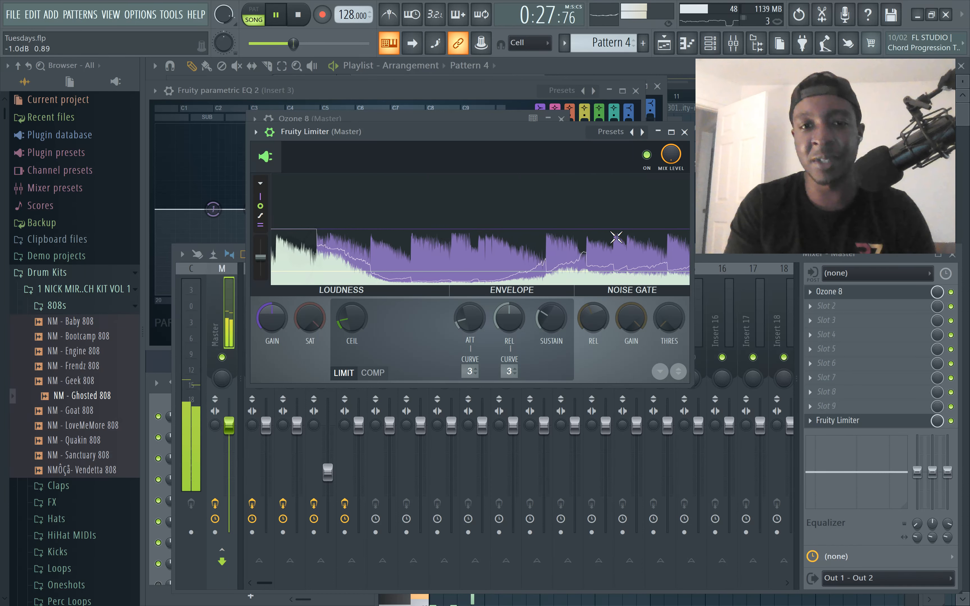
{"action": "left_click_drag", "start_coordinate": [363, 321], "coordinate": [363, 313]}
{"action": "key", "text": "space"}
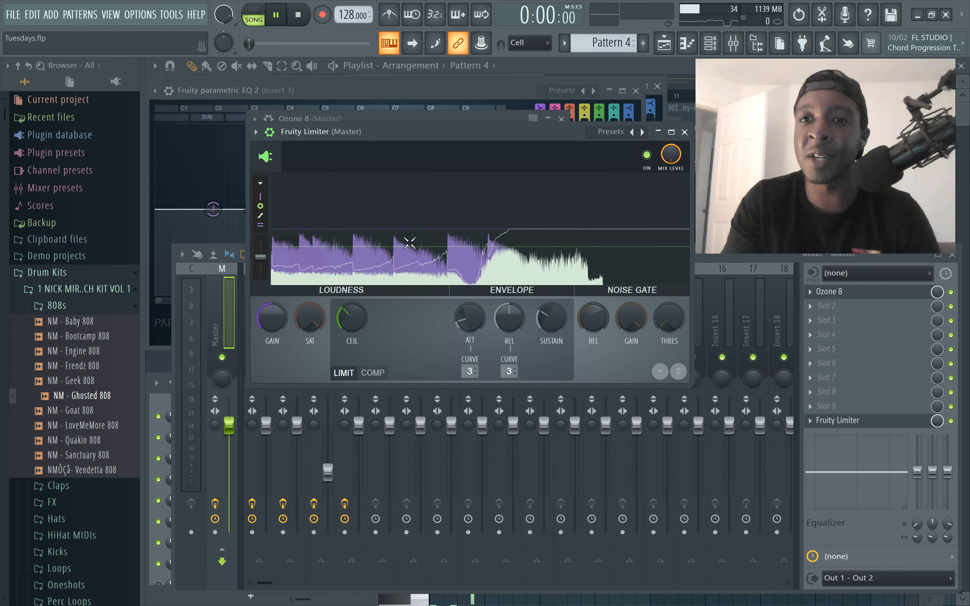
Set the Master Fruity Limiter's gain to 7.8 dB and its ceiling to -9.9 dB during playback, stopping when done
{"action": "key", "text": "space"}
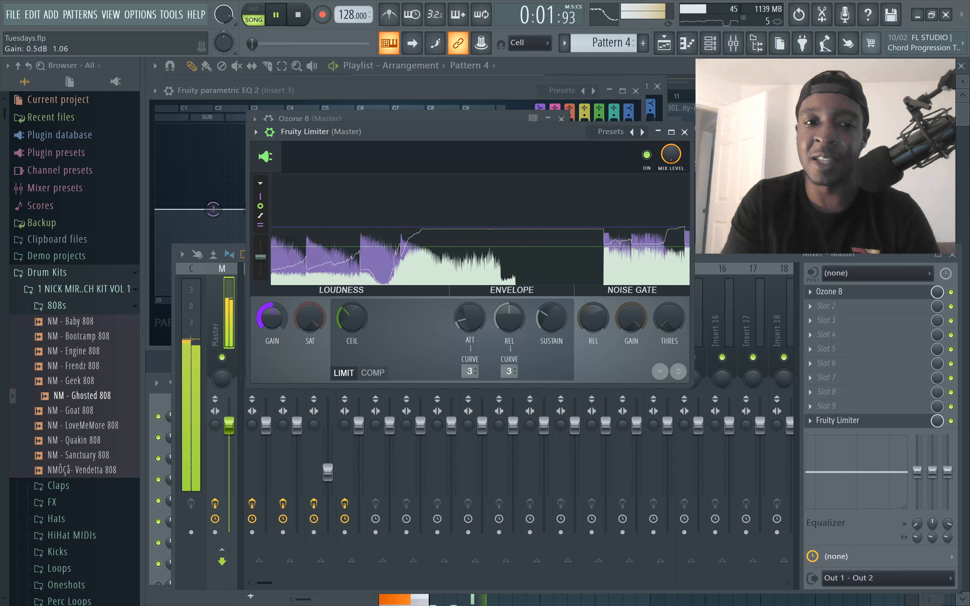
{"action": "key", "text": "space"}
{"action": "scroll", "coordinate": [280, 317], "scroll_direction": "up", "scroll_amount": 1}
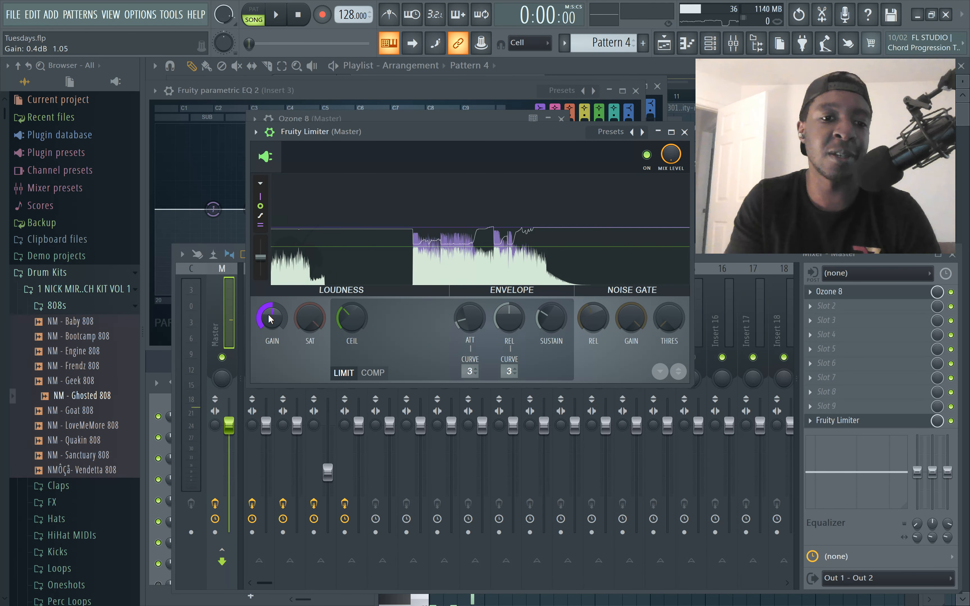
{"action": "key", "text": "space"}
{"action": "scroll", "coordinate": [282, 312], "scroll_direction": "up", "scroll_amount": 10}
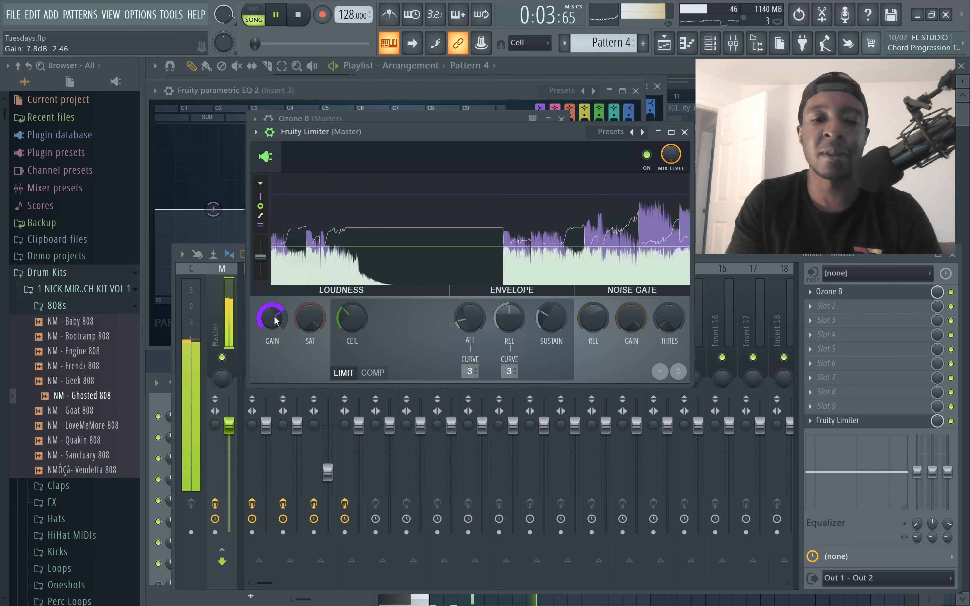
{"action": "left_click_drag", "start_coordinate": [350, 320], "coordinate": [351, 325]}
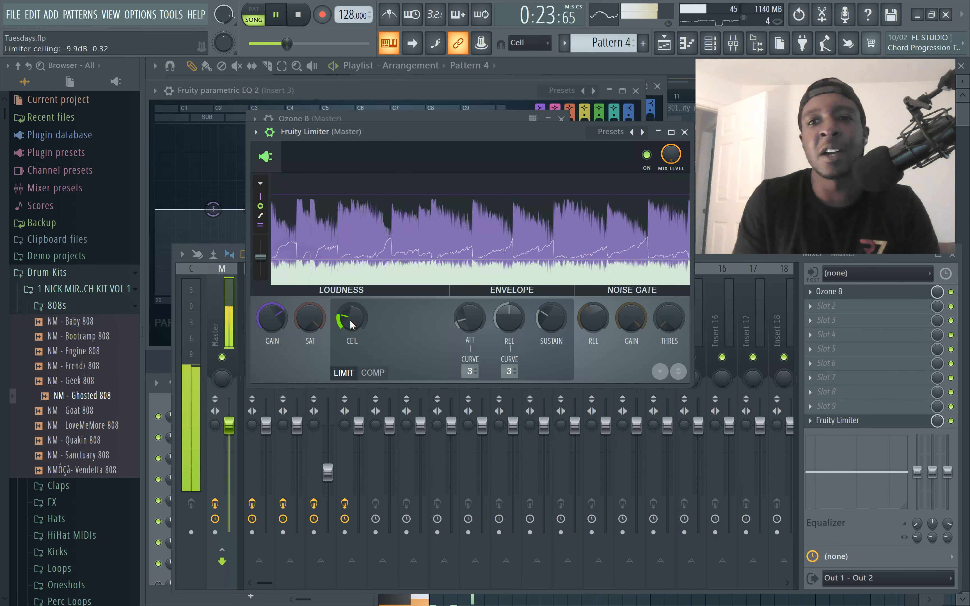
{"action": "key", "text": "space"}
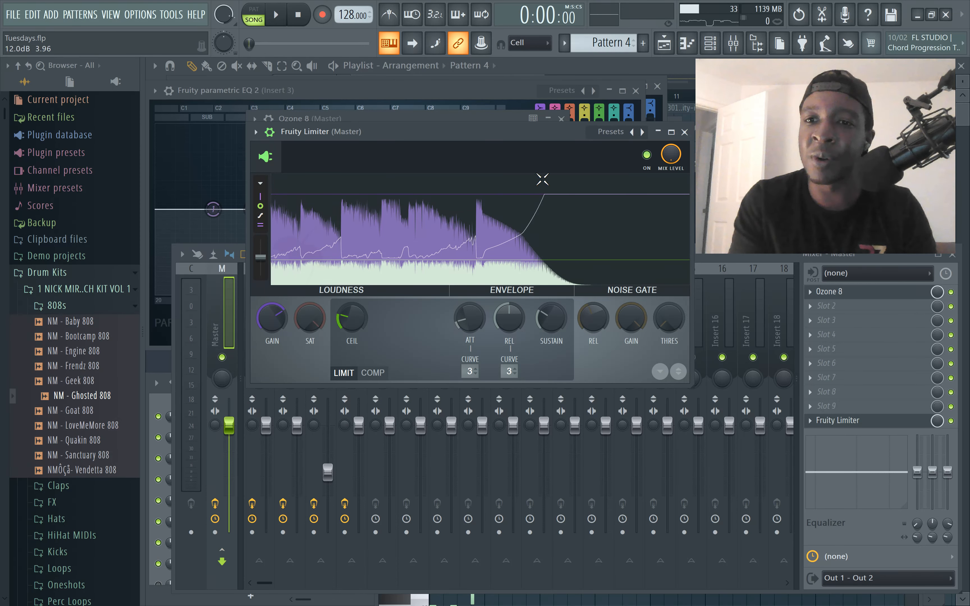
Bring Insert 3's Fruity parametric EQ 2 to the front and play the song to monitor its spectrum
{"action": "left_click", "coordinate": [523, 94]}
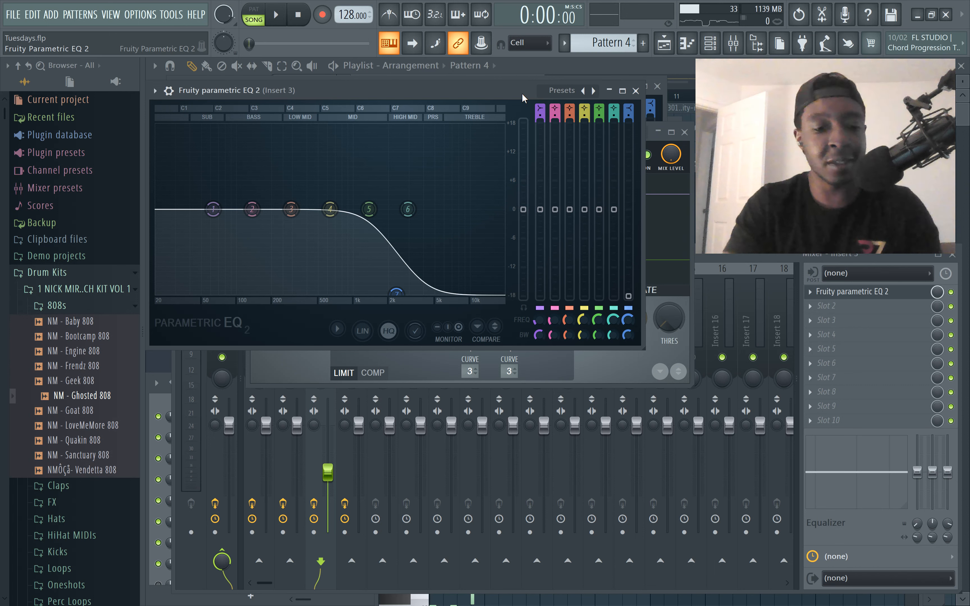
{"action": "key", "text": "space"}
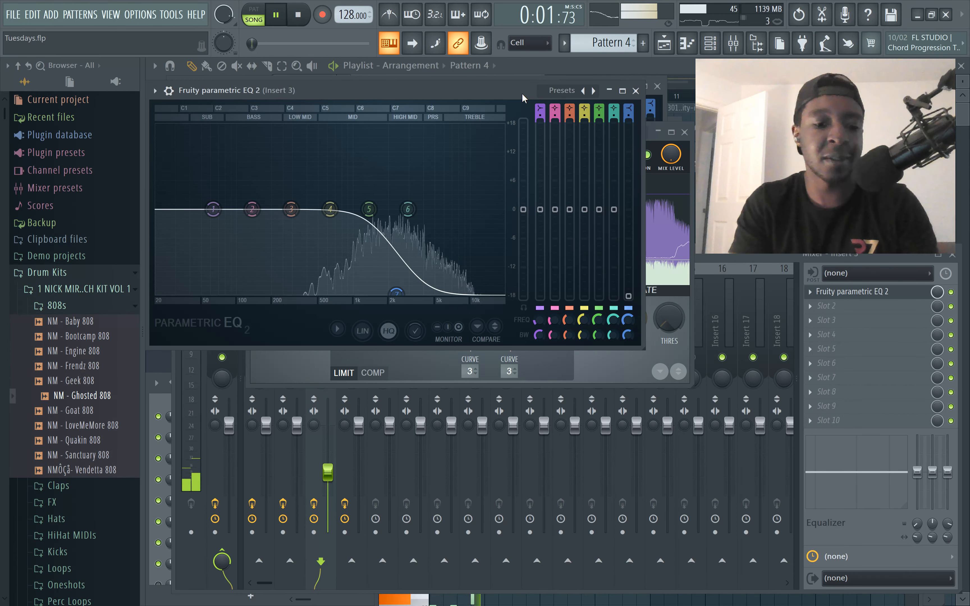
{"action": "key", "text": "super"}
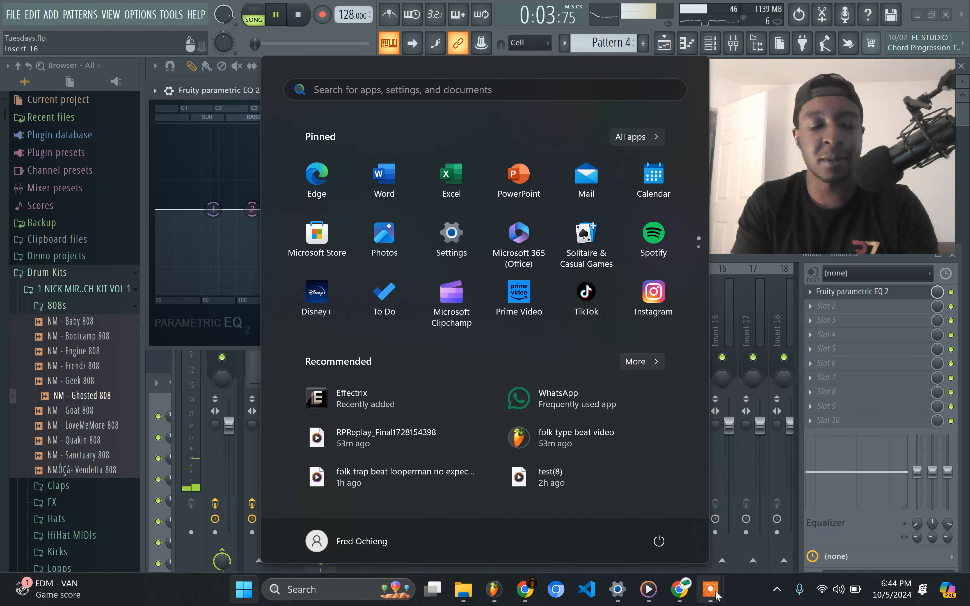
{"action": "mouse_move", "coordinate": [715, 596]}
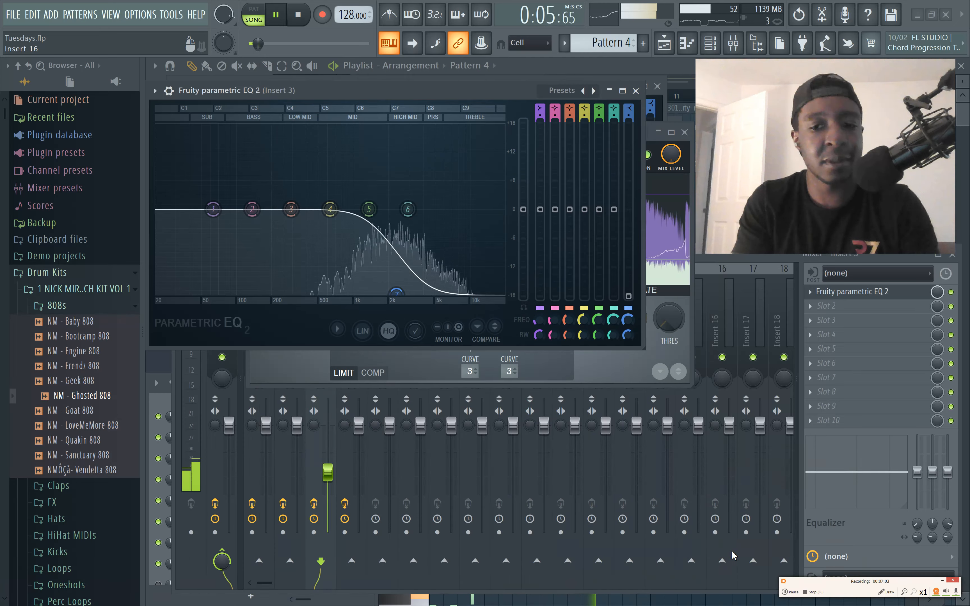